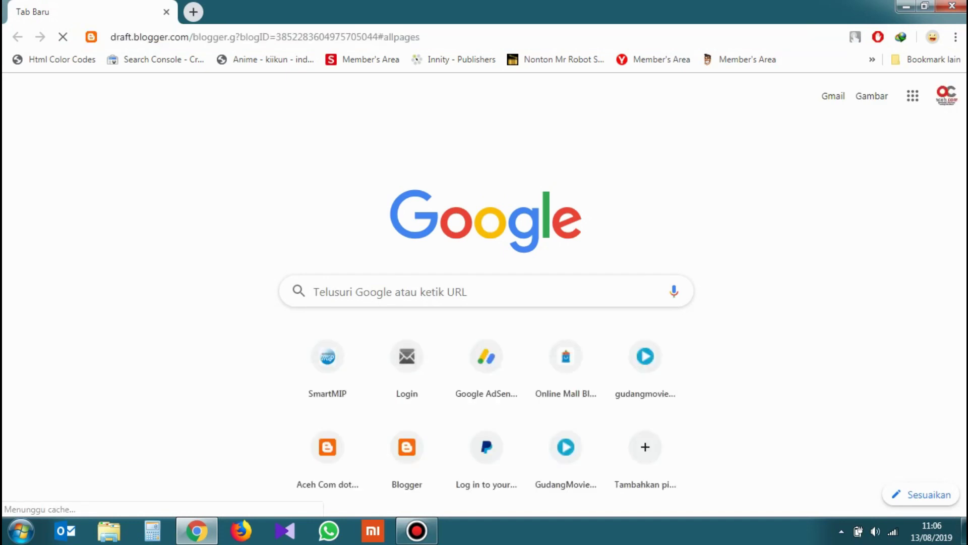
# Step: Search the web for "download iso windows" and open Microsoft's "Download Windows 10 Disc Image (ISO File)" result
pyautogui.click(271, 37)
pyautogui.write('dow')
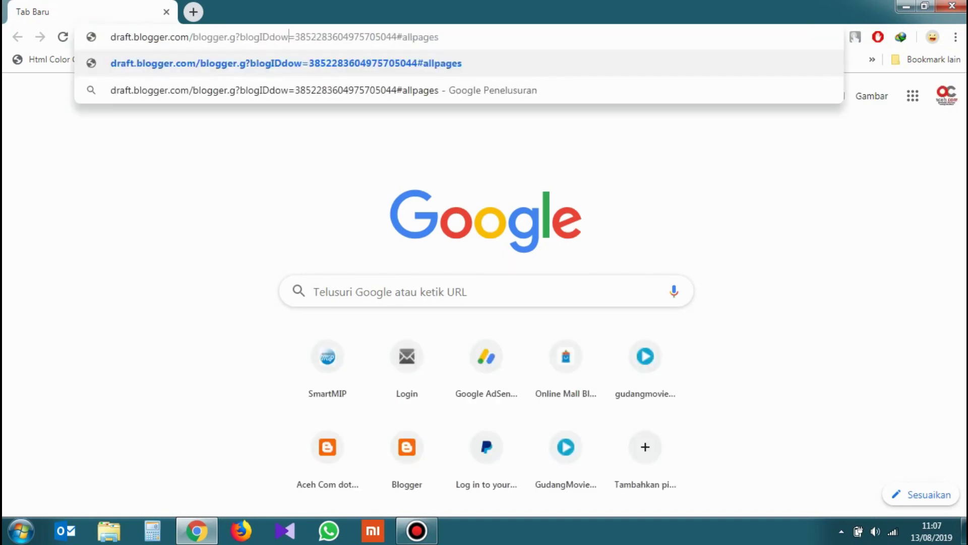
pyautogui.hotkey('ctrl', 'a')
pyautogui.write('d')
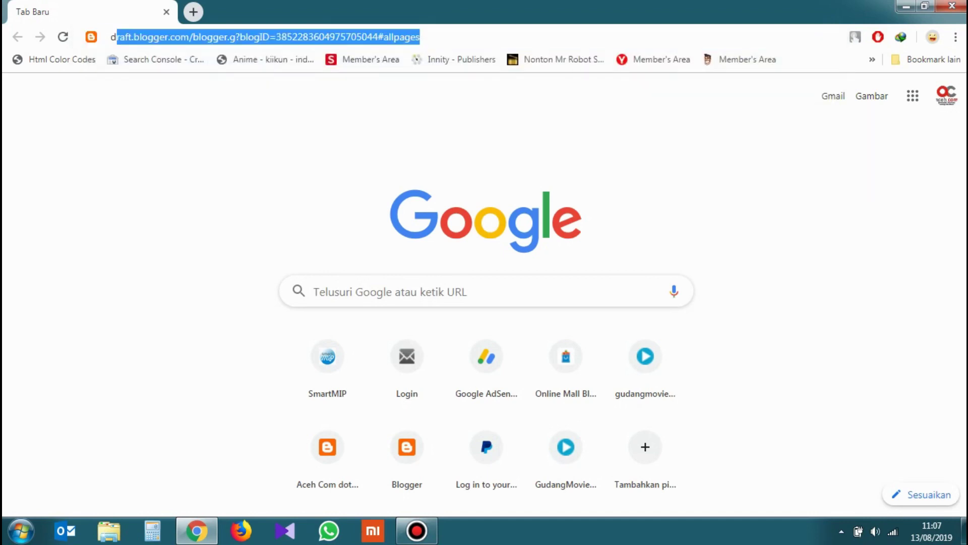
pyautogui.write('ownlo')
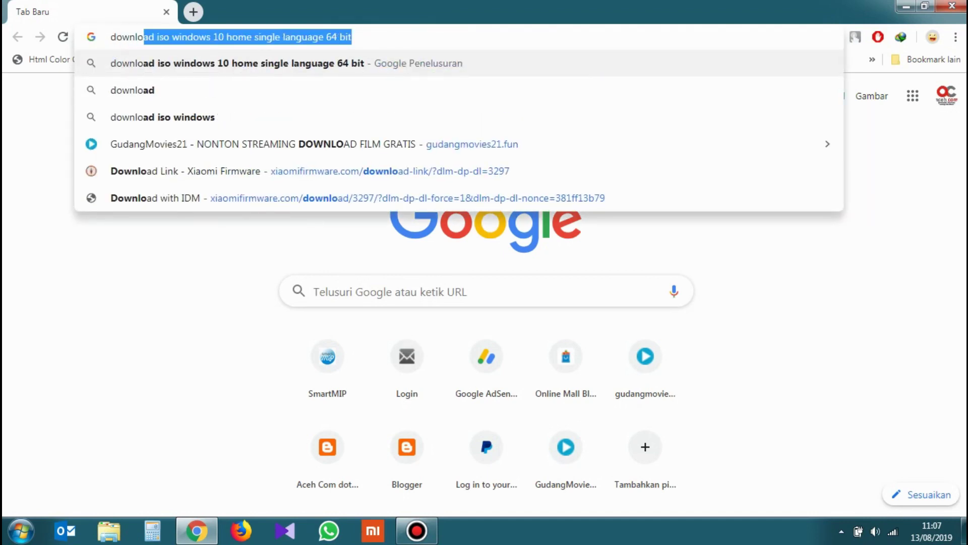
pyautogui.press('End')
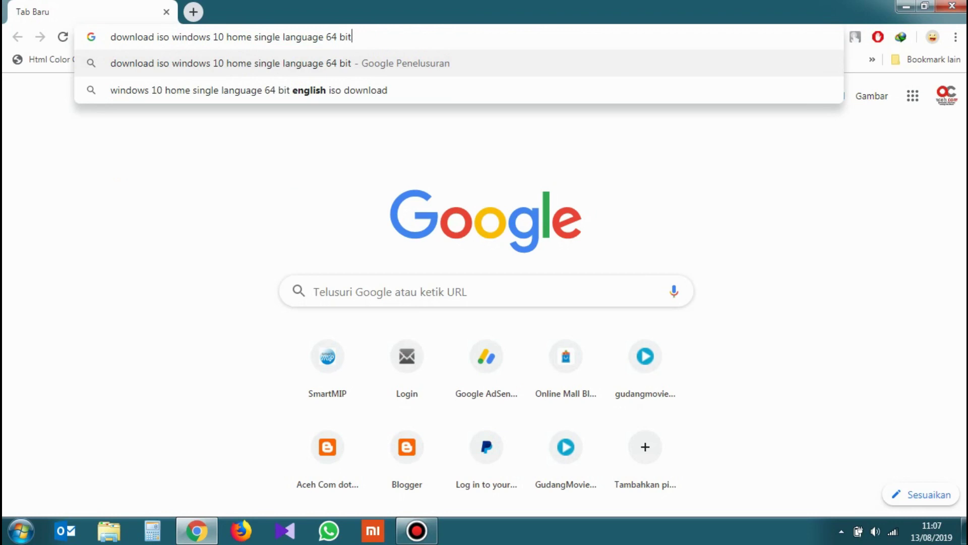
pyautogui.hotkey('ctrl', 'shift', 'Left')
pyautogui.hotkey('ctrl', 'shift', 'Left')
pyautogui.hotkey('ctrl', 'shift', 'Left')
pyautogui.hotkey('ctrl', 'shift', 'Left')
pyautogui.hotkey('ctrl', 'shift', 'Left')
pyautogui.hotkey('ctrl', 'shift', 'Left')
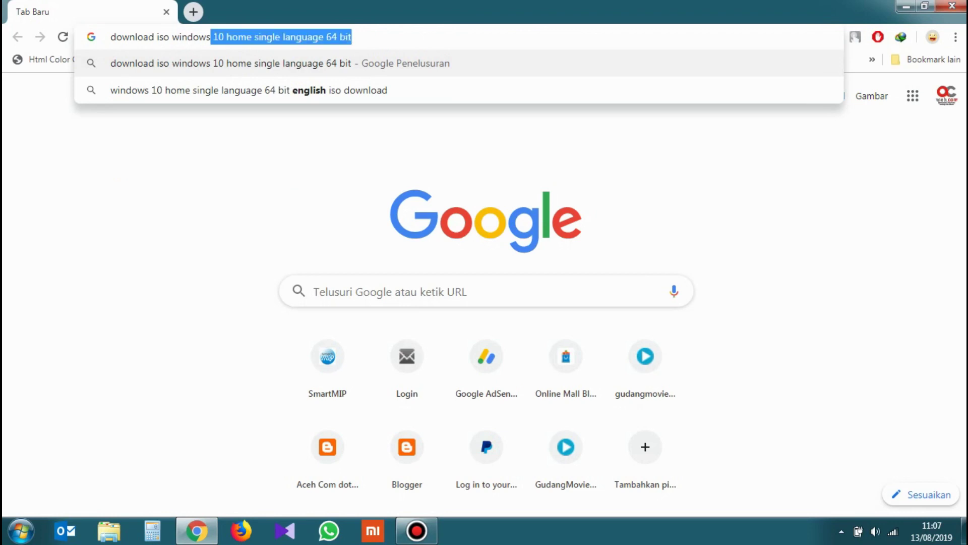
pyautogui.press('BackSpace')
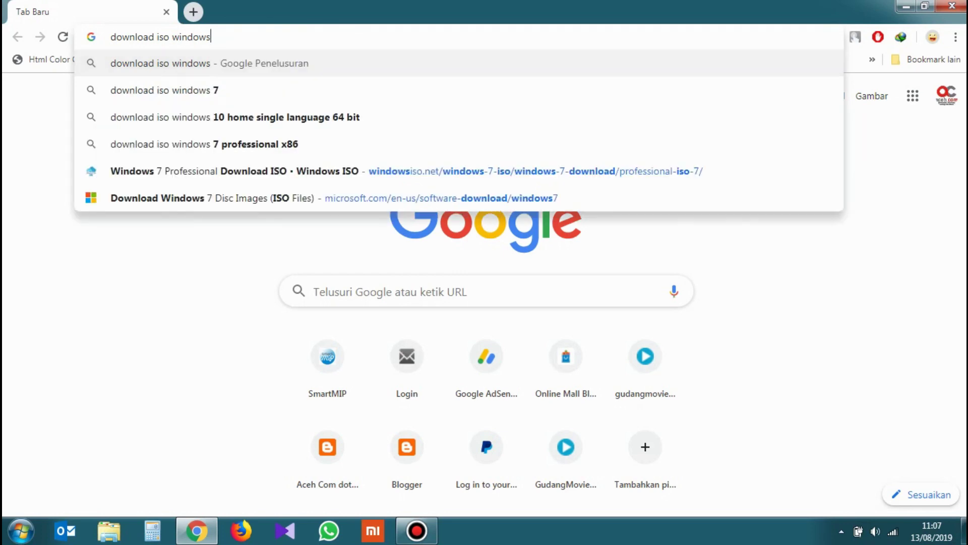
pyautogui.press('Return')
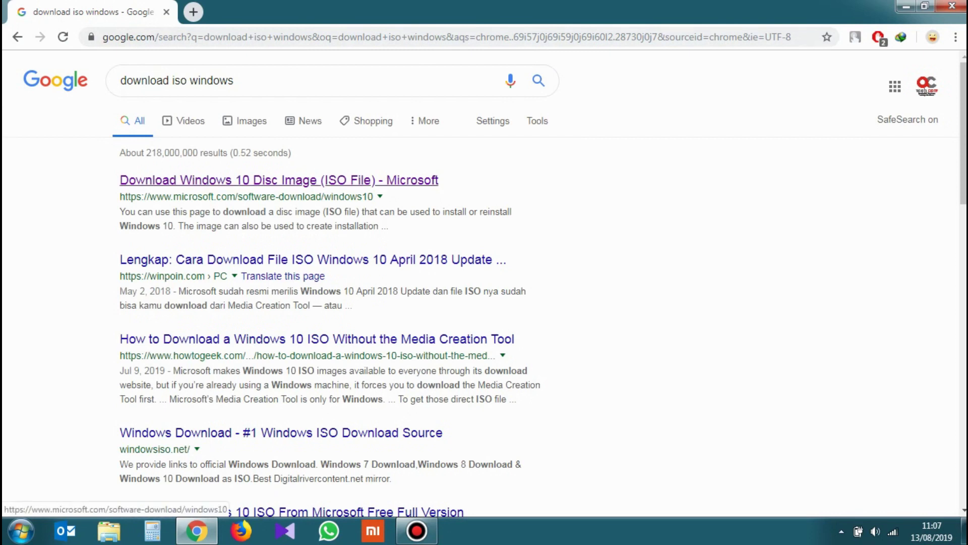
pyautogui.click(279, 180)
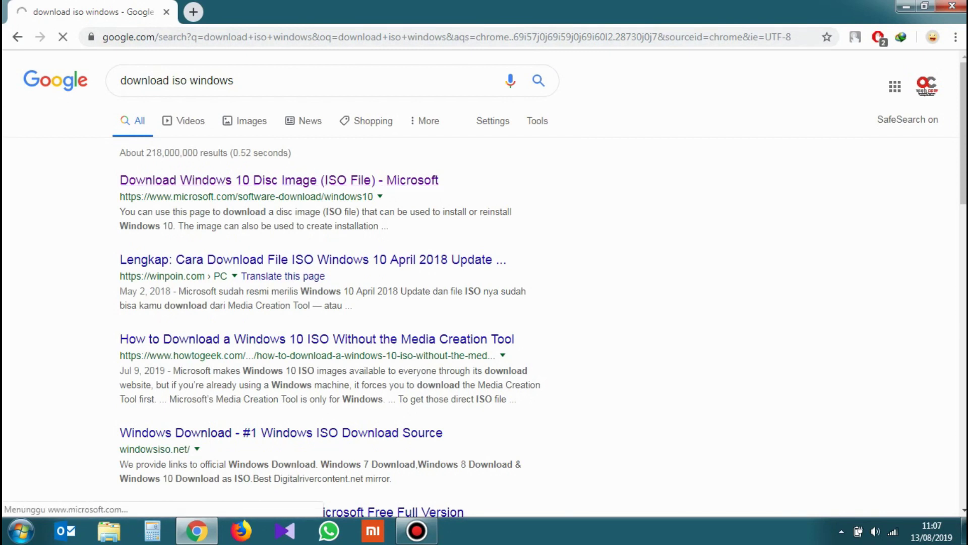
# Step: Examine the instructions for using the tool to upgrade this PC to Windows 10, and collapse the section
pyautogui.scroll(-4, 484, 303)
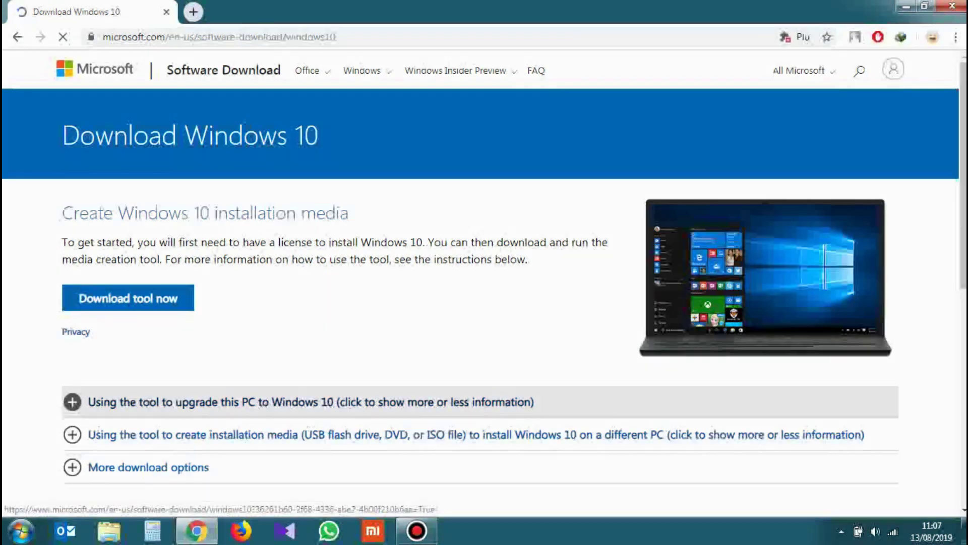
pyautogui.scroll(-3, 454, 328)
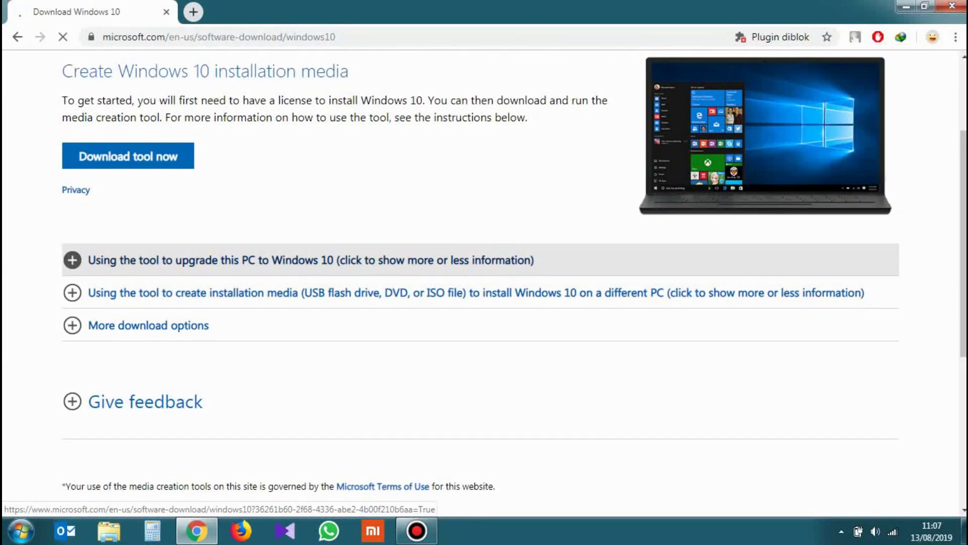
pyautogui.click(252, 260)
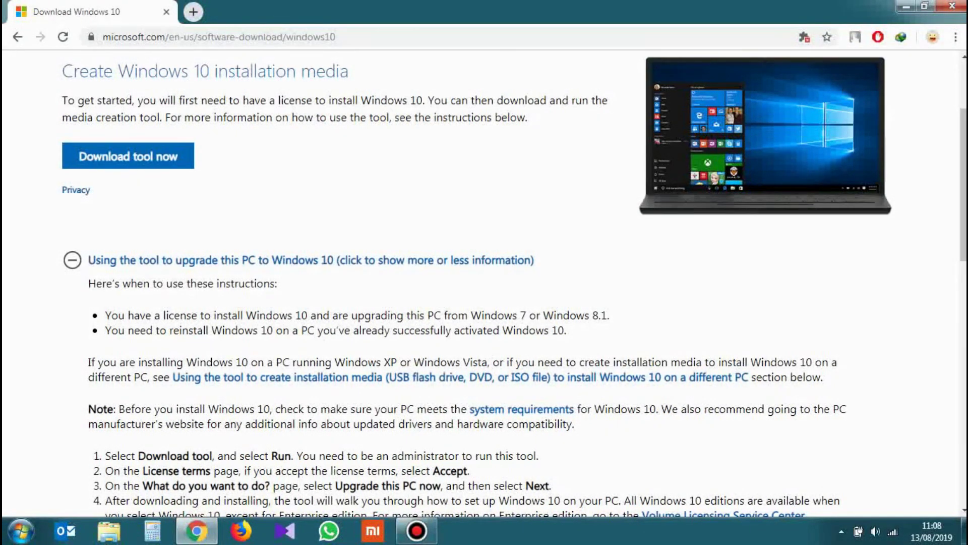
pyautogui.scroll(-1, 484, 282)
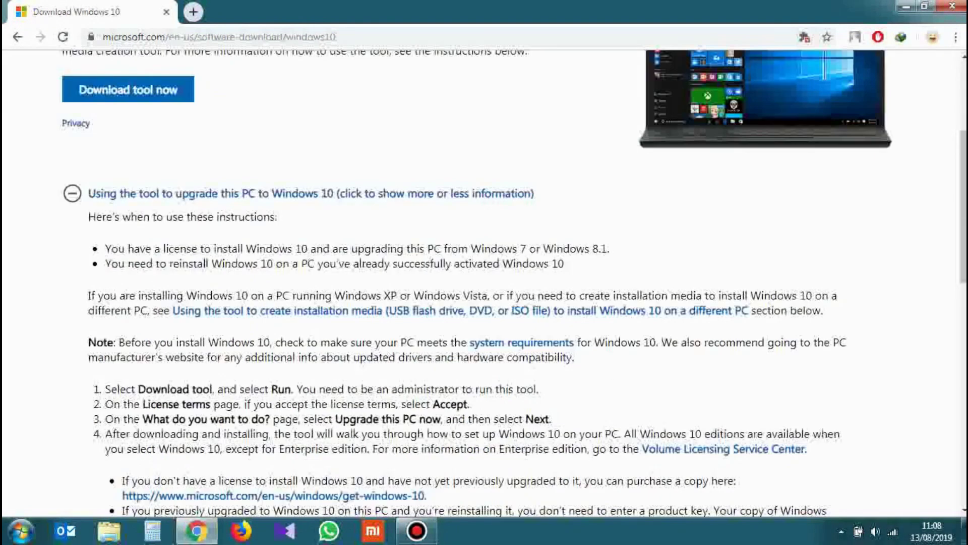
pyautogui.scroll(-1, 485, 283)
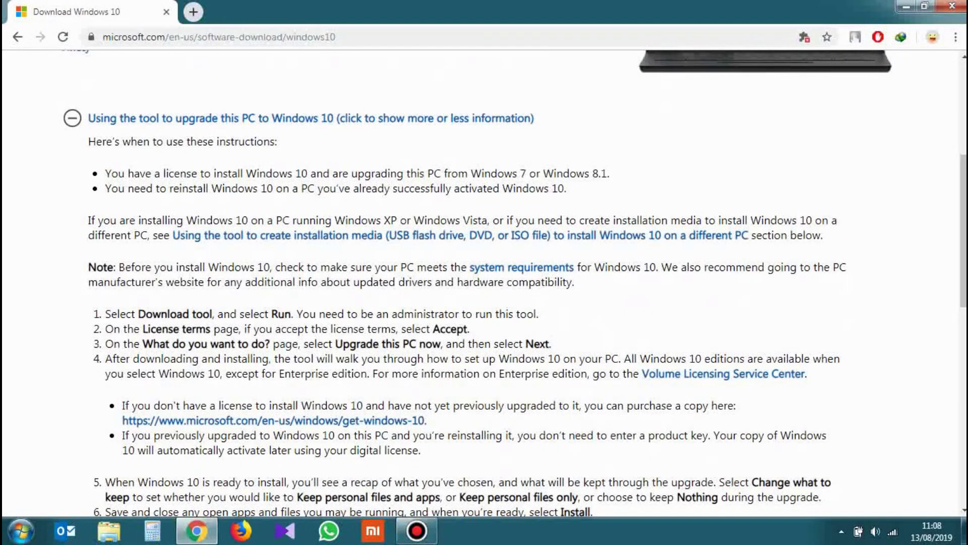
pyautogui.scroll(-2, 485, 282)
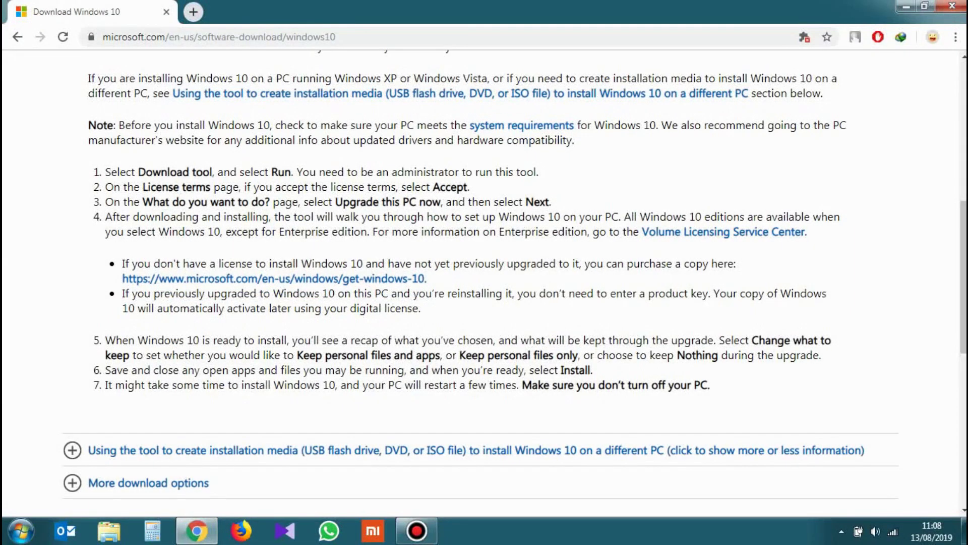
pyautogui.scroll(3, 484, 282)
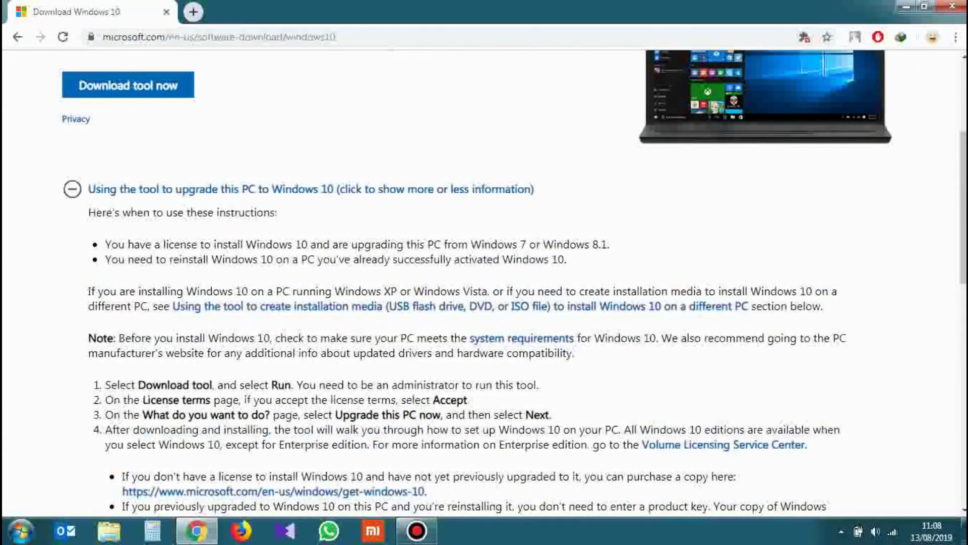
pyautogui.click(485, 189)
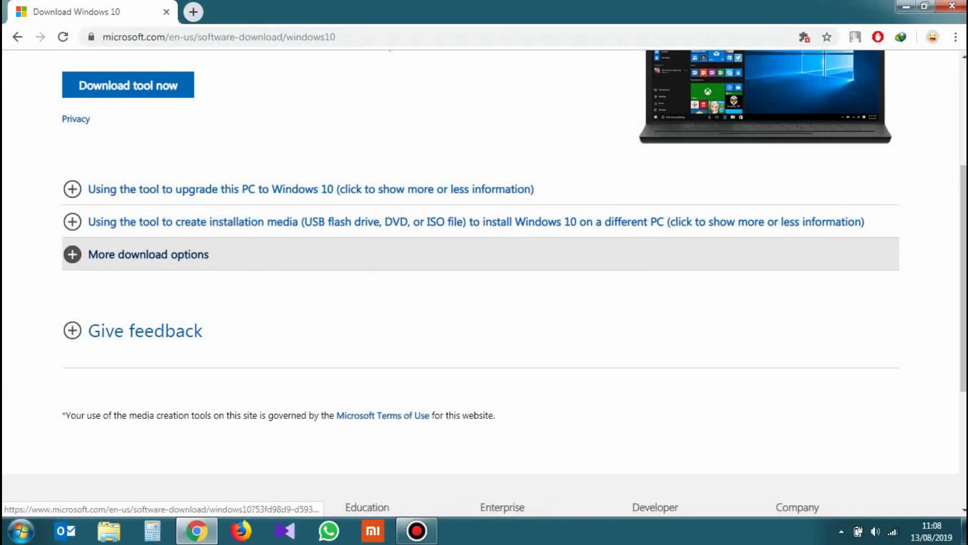
# Step: Examine the sections on creating installation media for a different PC and on more download options, collapsing each one
pyautogui.click(484, 222)
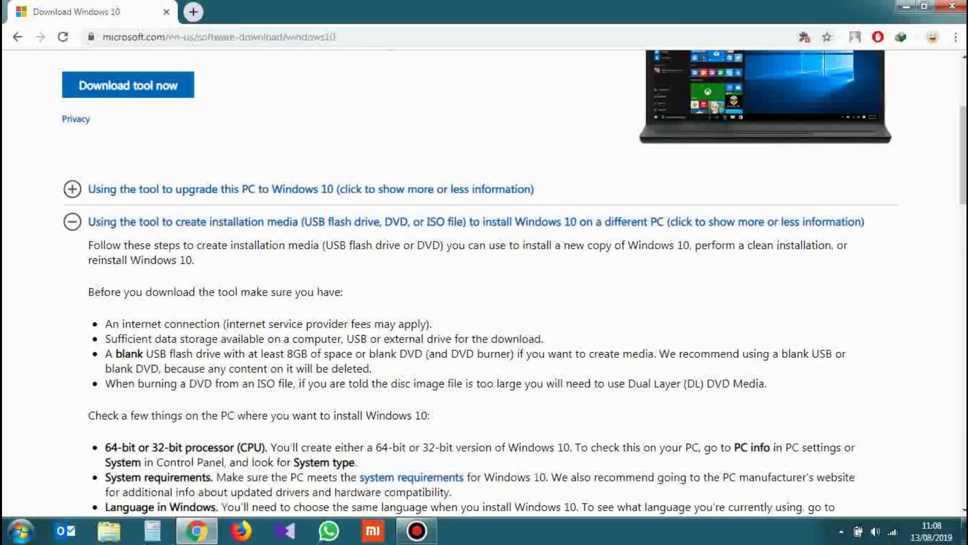
pyautogui.scroll(-2, 484, 282)
pyautogui.scroll(-2, 484, 283)
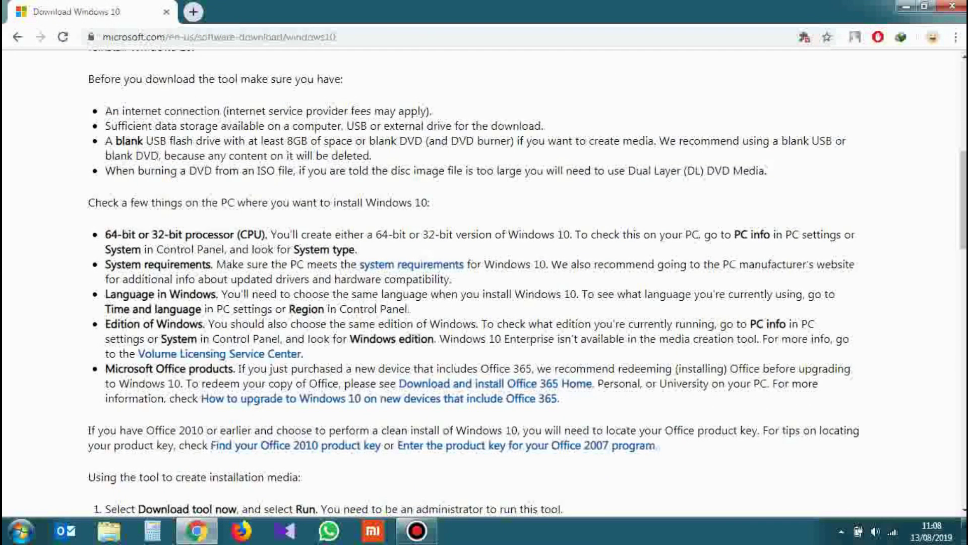
pyautogui.scroll(-2, 379, 327)
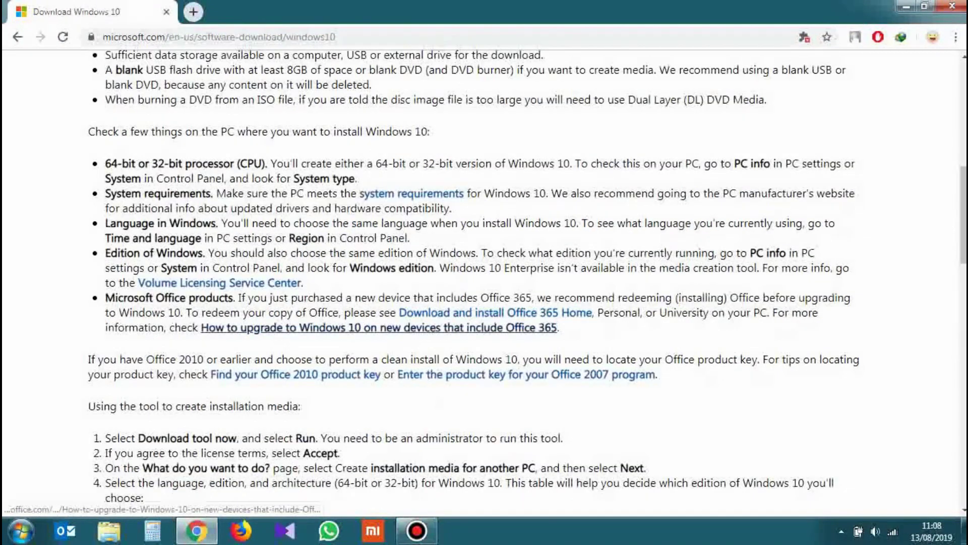
pyautogui.scroll(-2, 379, 327)
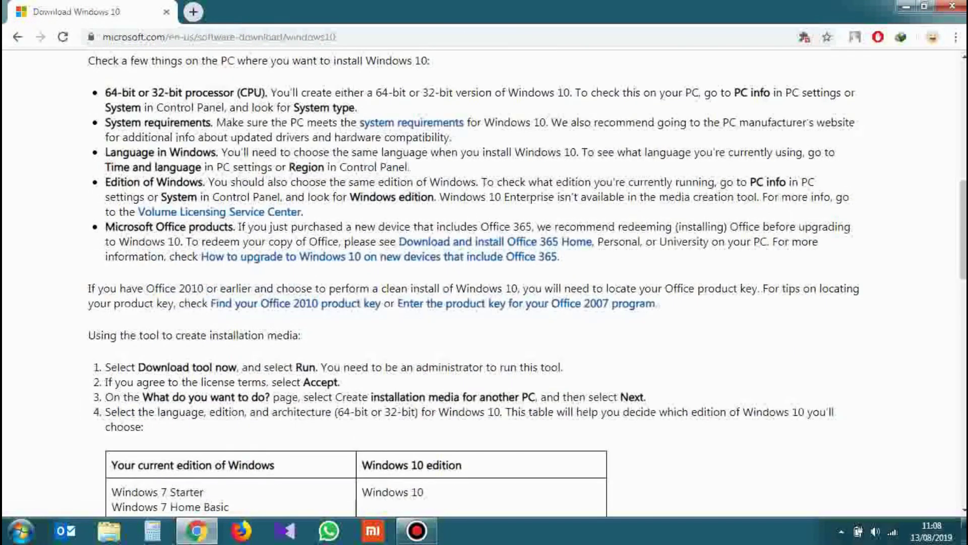
pyautogui.scroll(-5, 484, 282)
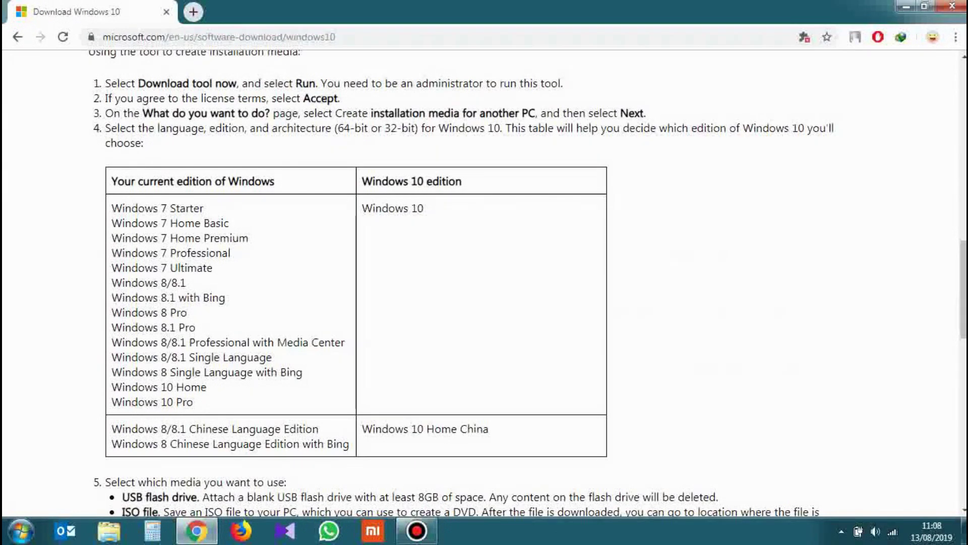
pyautogui.scroll(-4, 485, 283)
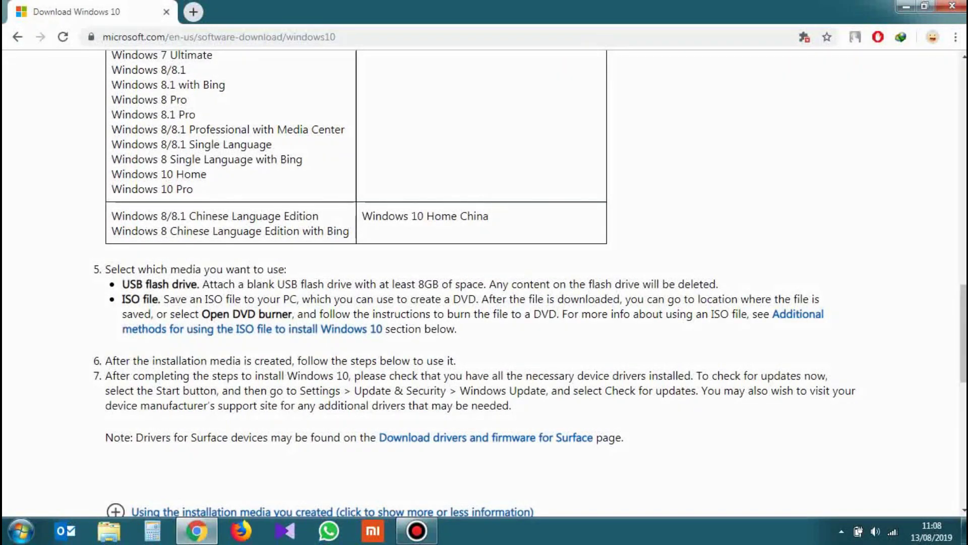
pyautogui.scroll(-2, 484, 282)
pyautogui.scroll(-3, 484, 331)
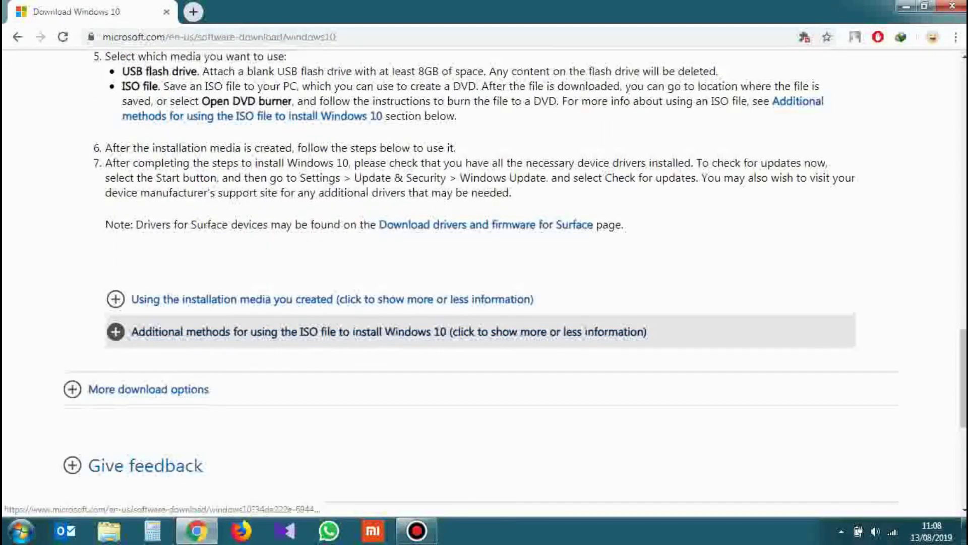
pyautogui.scroll(20, 484, 283)
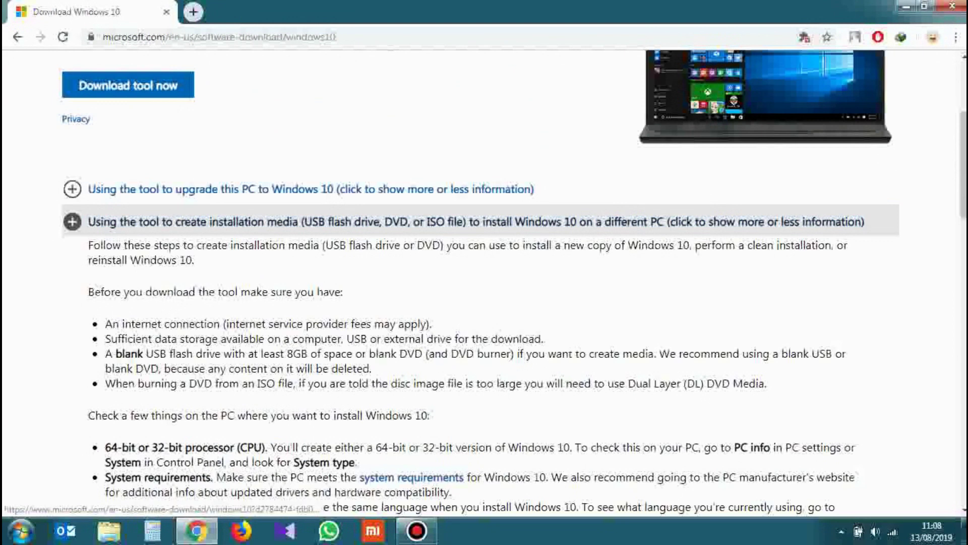
pyautogui.click(201, 222)
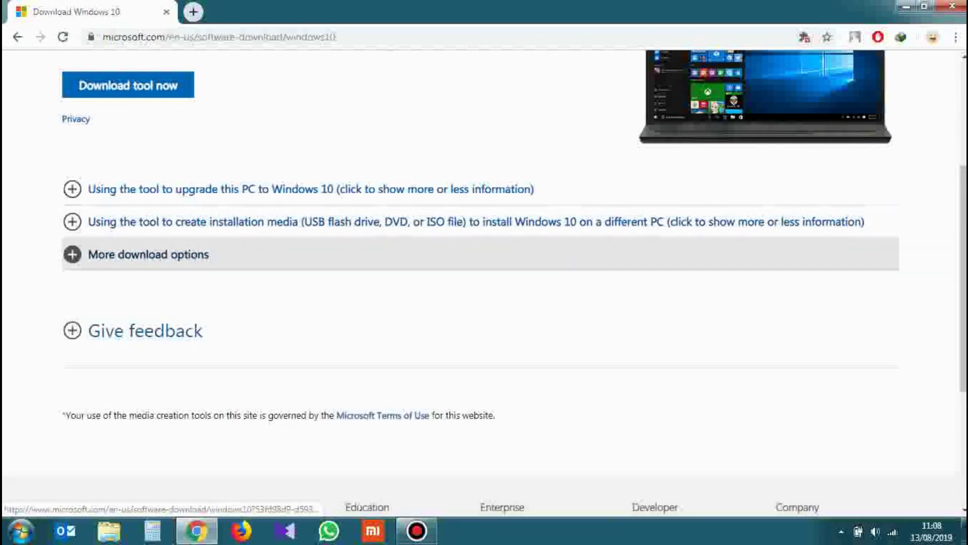
pyautogui.click(148, 254)
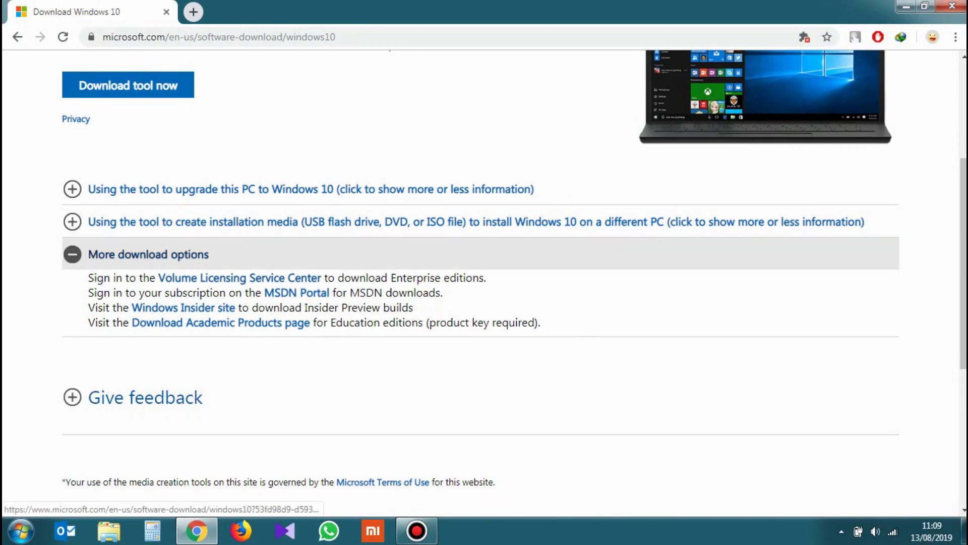
pyautogui.click(149, 254)
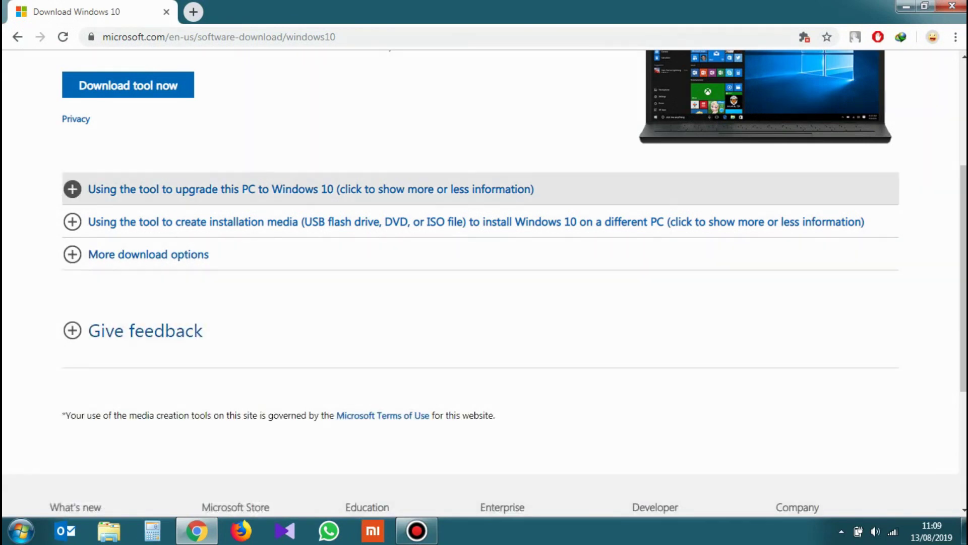
# Step: Download the Windows 10 media creation tool, adding the duplicate with a numbered file name in the Programs category
pyautogui.scroll(4, 303, 192)
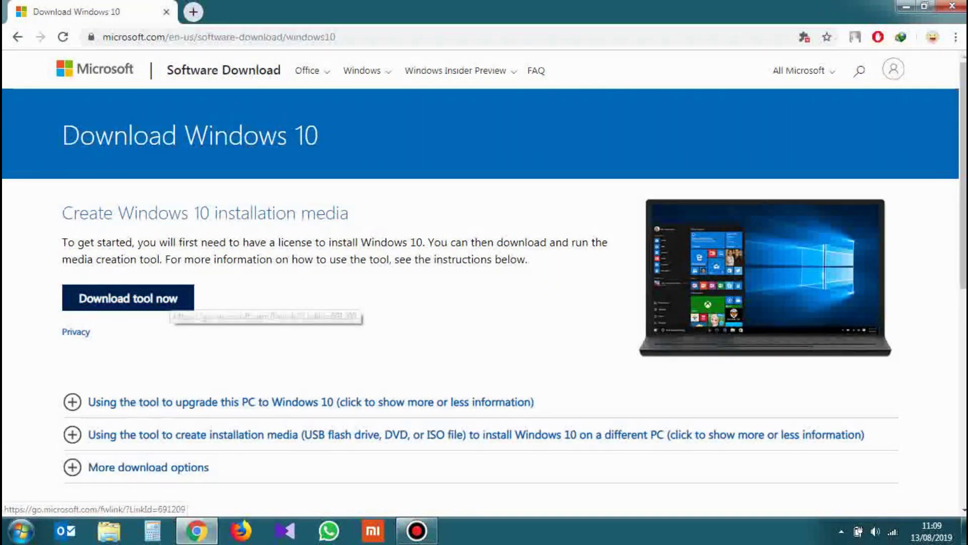
pyautogui.click(166, 301)
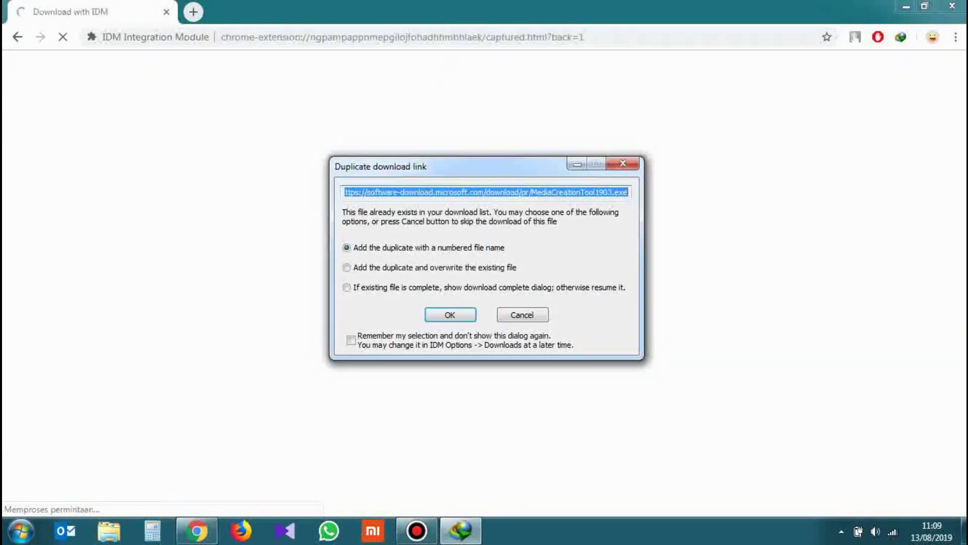
pyautogui.press('Return')
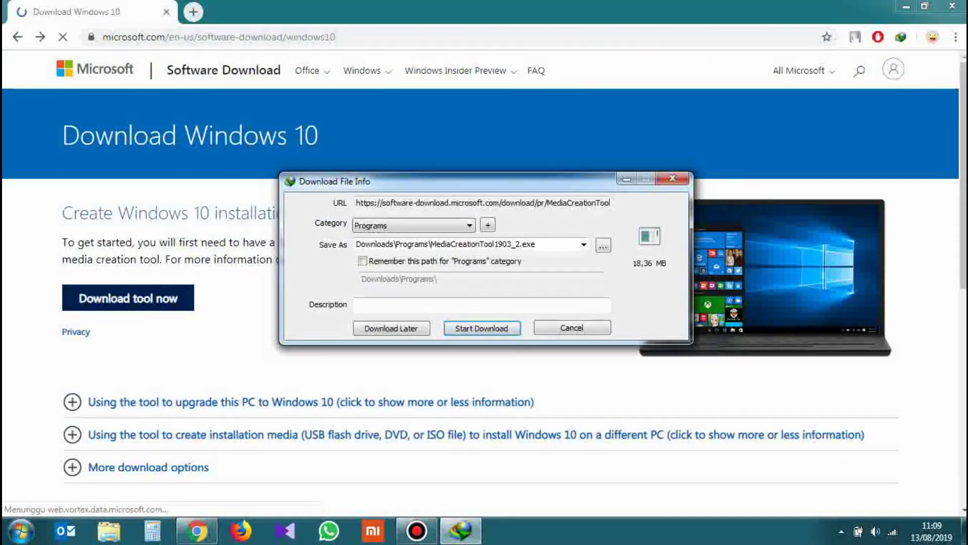
pyautogui.press('Return')
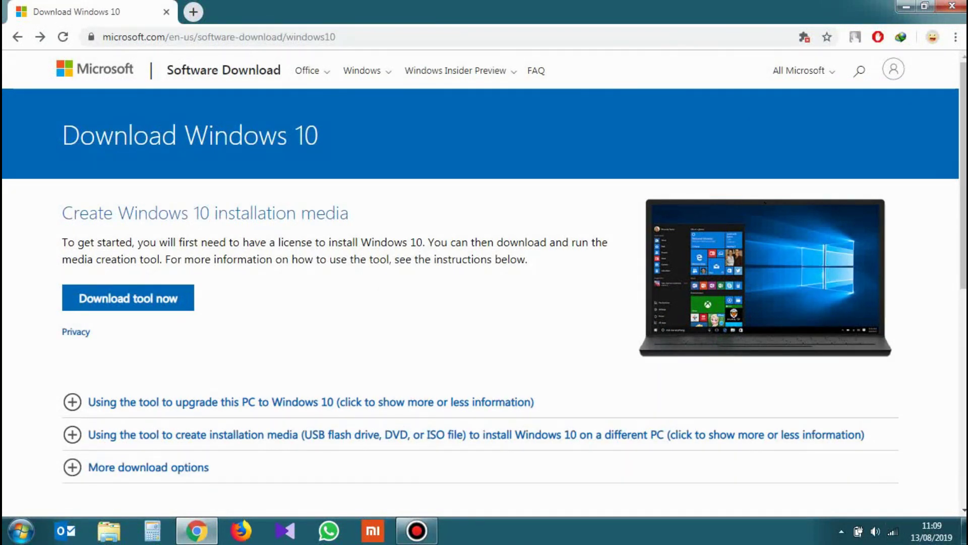
# Step: Switch to Internet Download Manager and open the folder containing the downloaded MediaCreationTool1903_2.exe
pyautogui.click(842, 531)
pyautogui.doubleClick(817, 457)
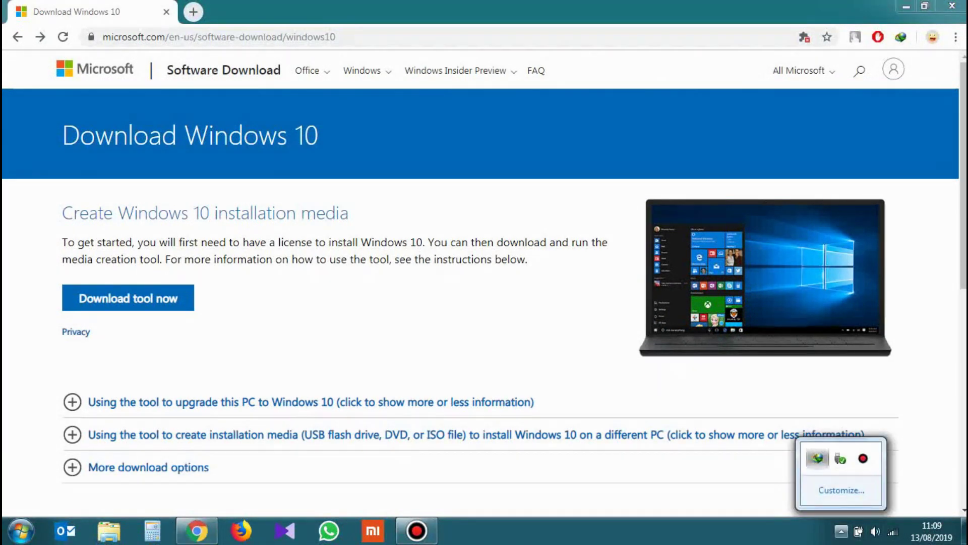
pyautogui.rightClick(150, 303)
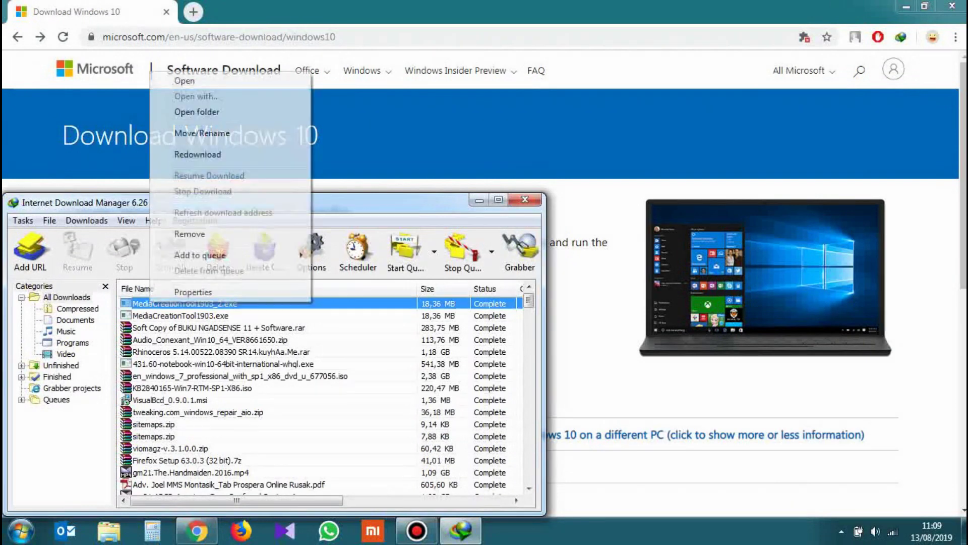
pyautogui.click(197, 111)
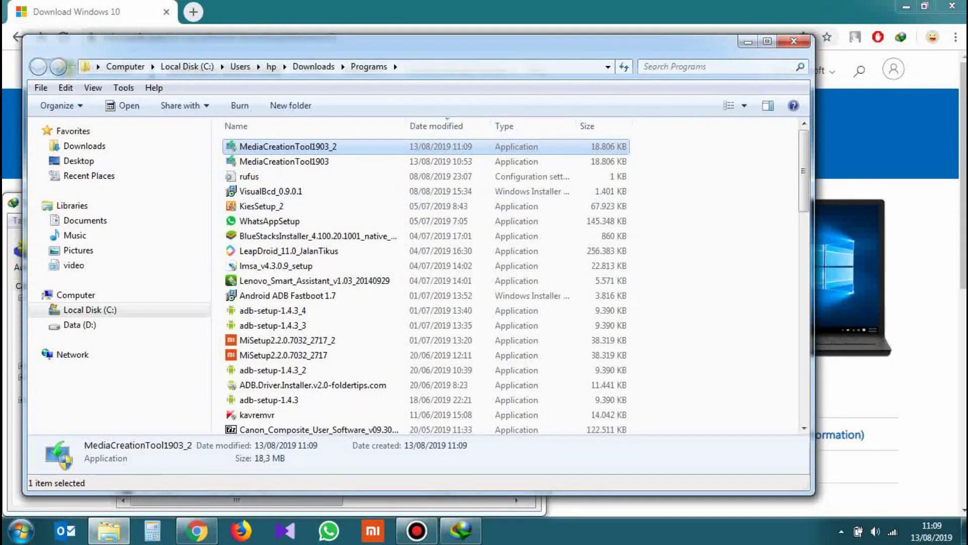
# Step: Launch the downloaded MediaCreationTool1903_2 application from the Programs folder
pyautogui.rightClick(286, 147)
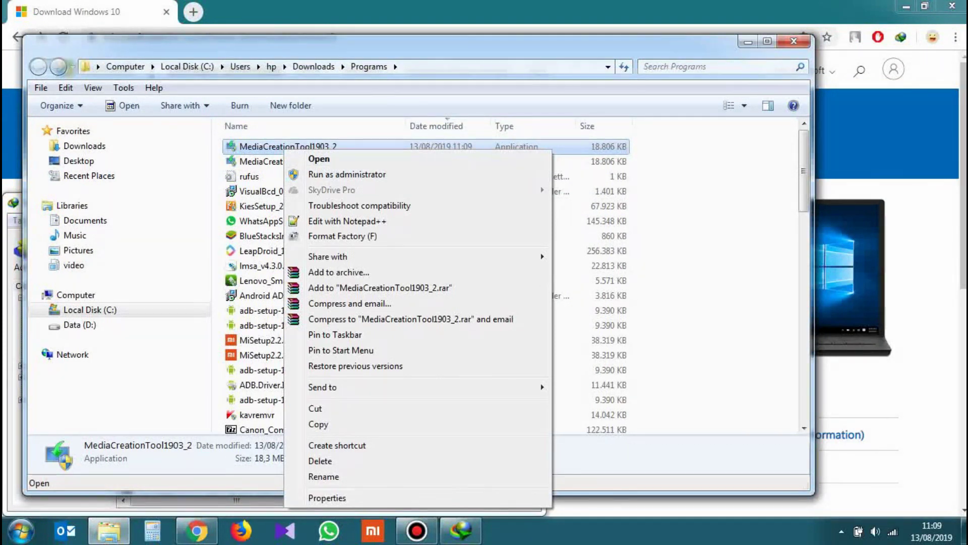
pyautogui.press('m')
pyautogui.press('Return')
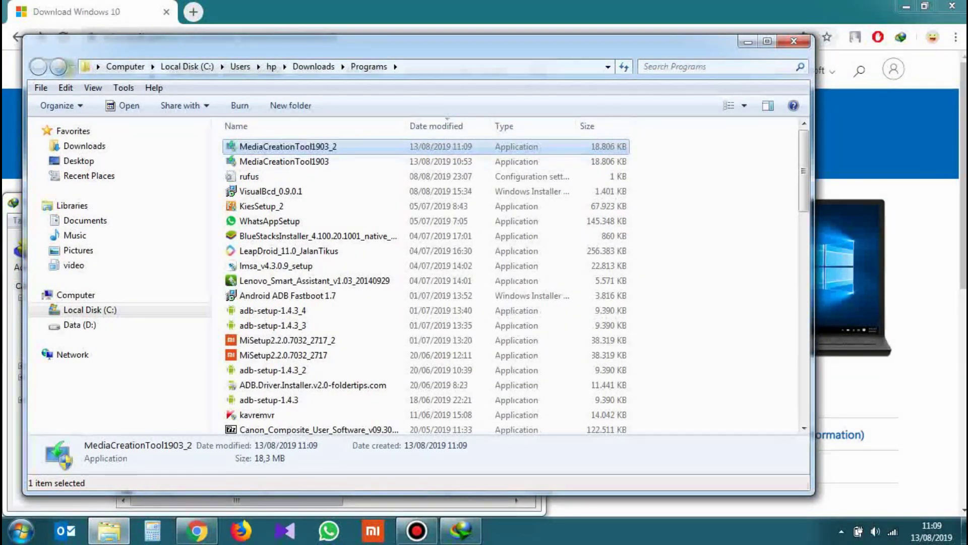
# Step: Close the Programs folder window and Internet Download Manager, and minimize the browser
pyautogui.click(794, 41)
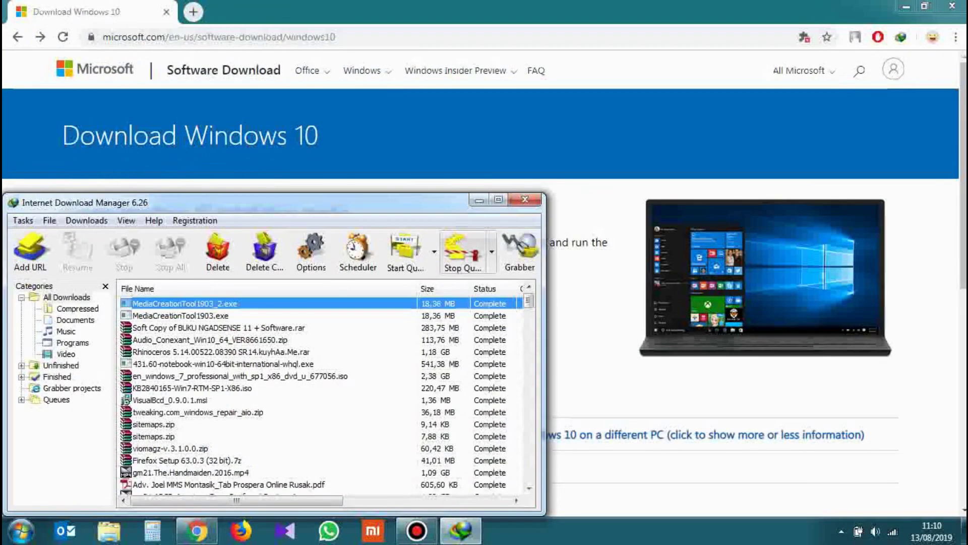
pyautogui.click(525, 200)
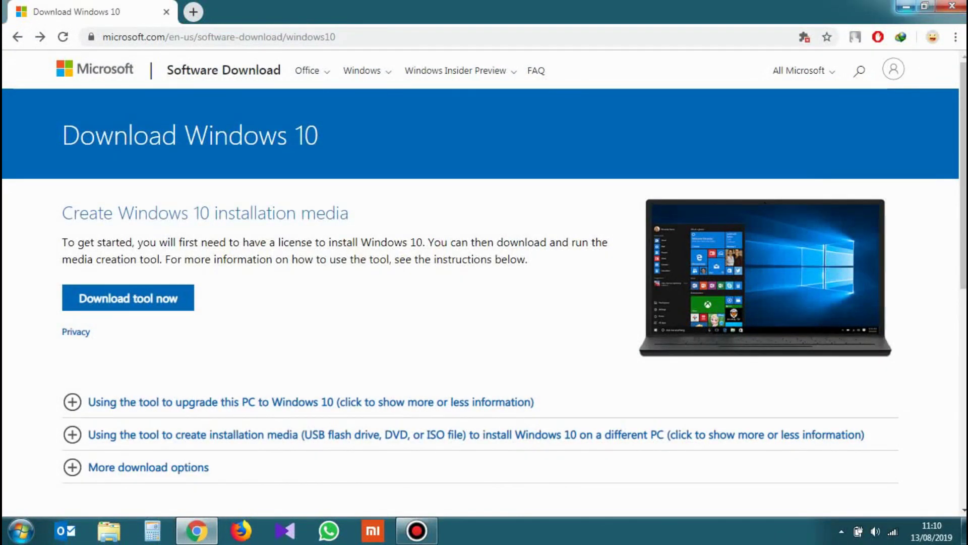
pyautogui.click(907, 6)
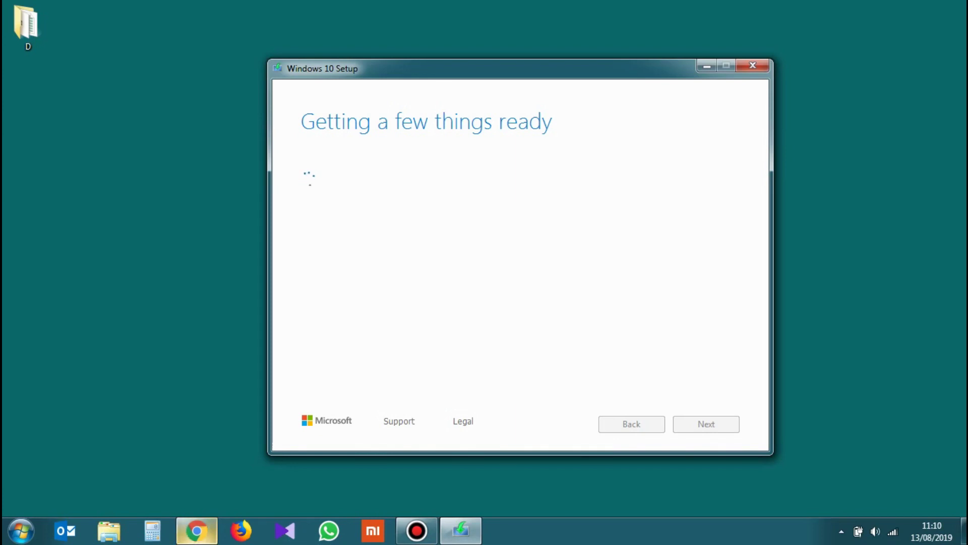
# Step: Return to Chrome and search Google in a new tab for "download iso windows 10 home single language 64 bit"
pyautogui.click(196, 531)
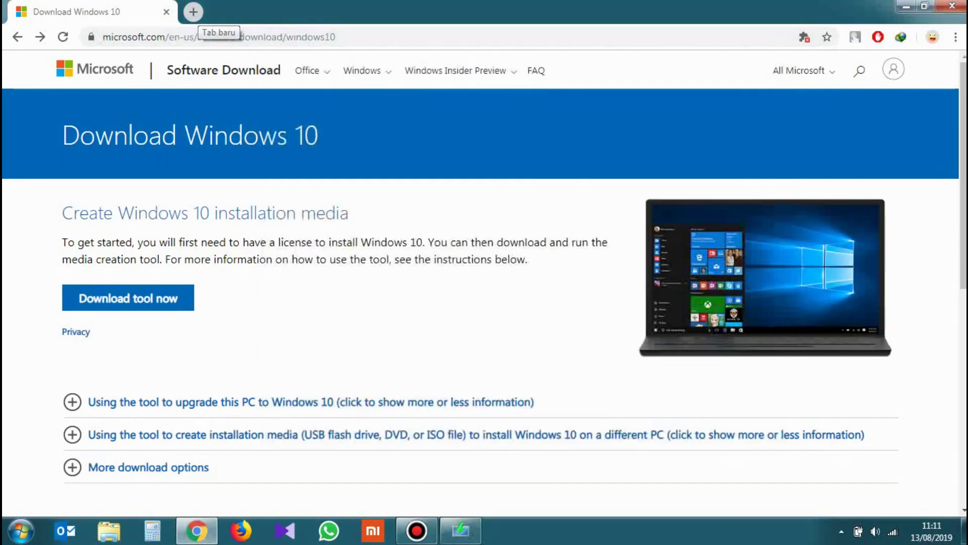
pyautogui.click(194, 11)
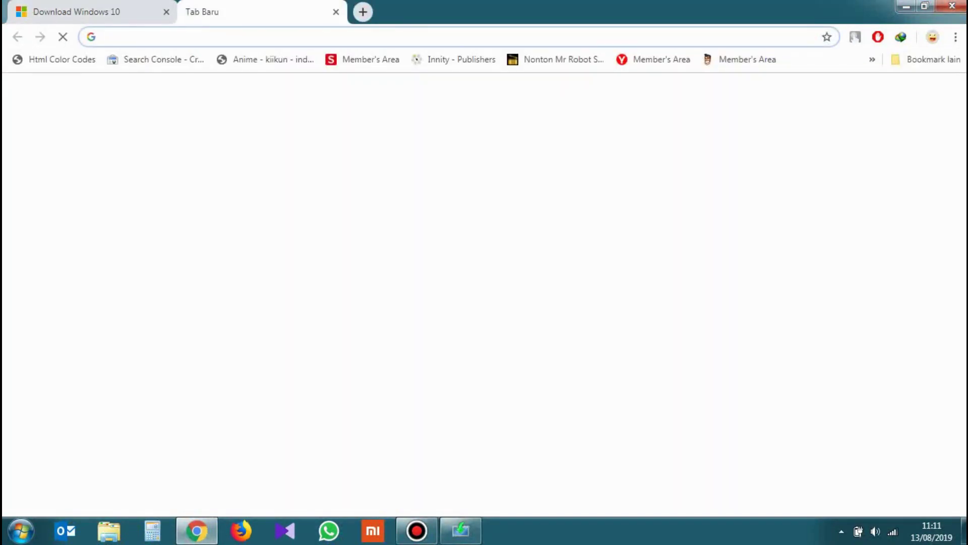
pyautogui.write('do')
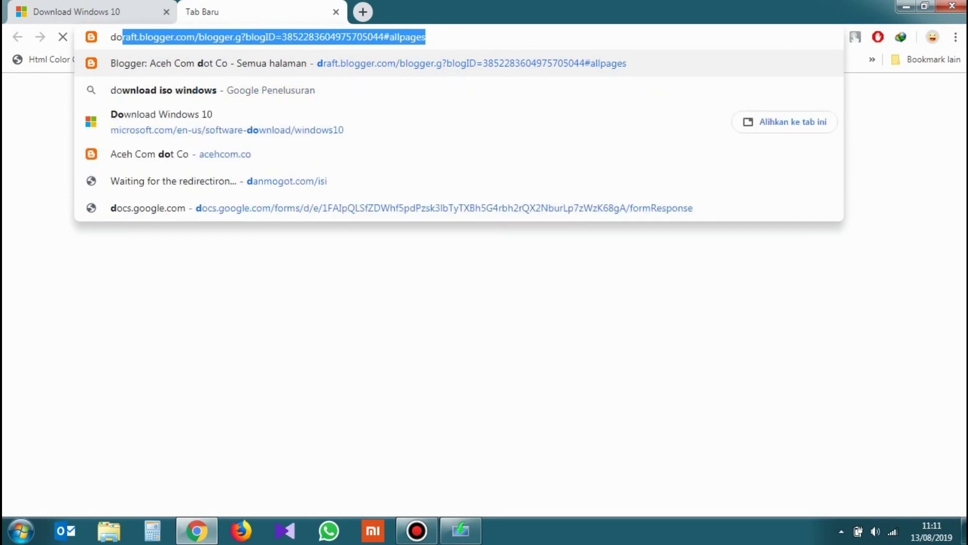
pyautogui.write('wnlo')
pyautogui.press('Down')
pyautogui.press('Down')
pyautogui.press('Return')
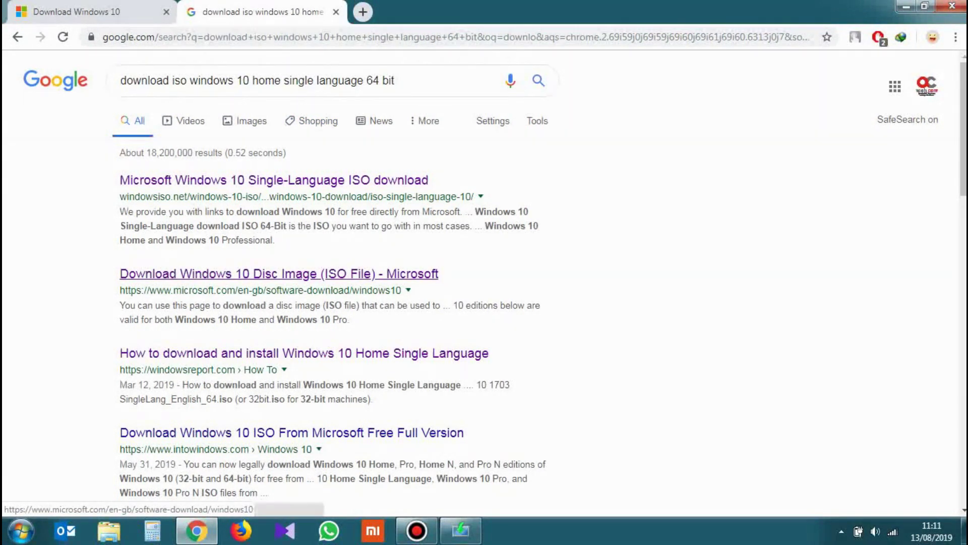
# Step: Search Google in another new tab for "download iso windows 10 pro 64 bit", and close both search tabs
pyautogui.click(363, 12)
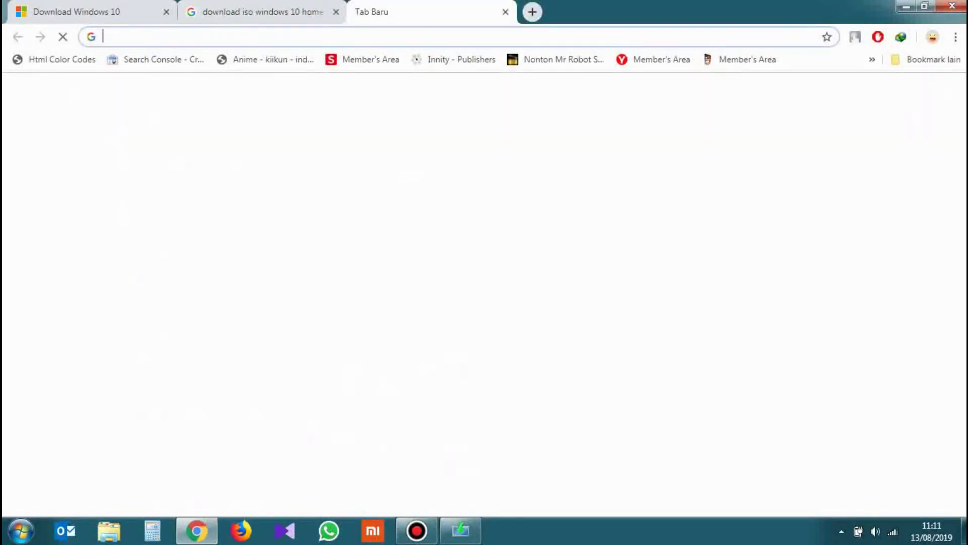
pyautogui.write('d')
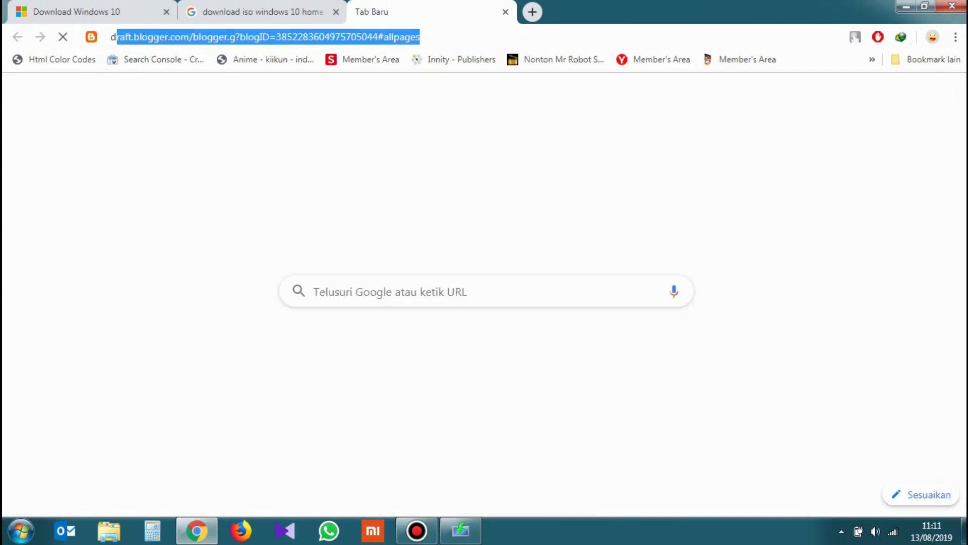
pyautogui.write('ow')
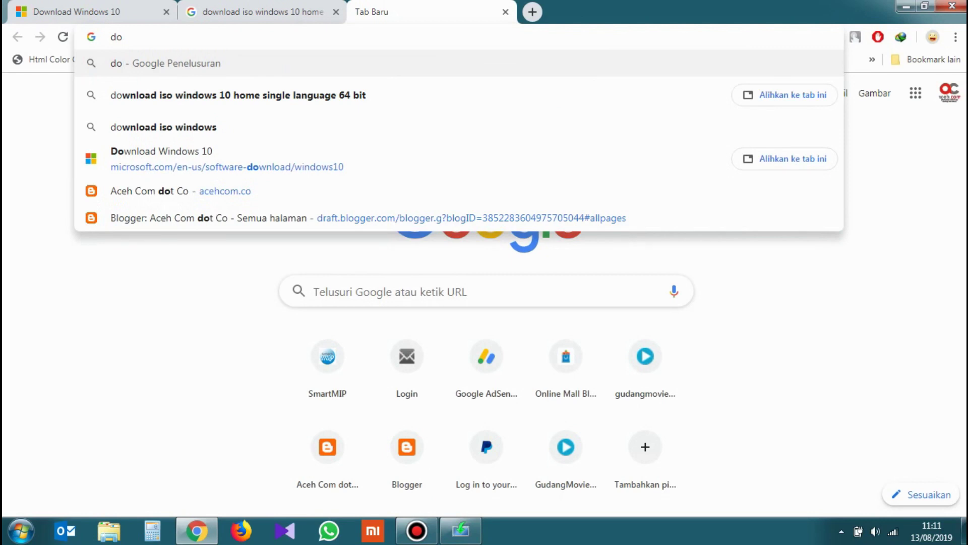
pyautogui.press('BackSpace')
pyautogui.write('ow')
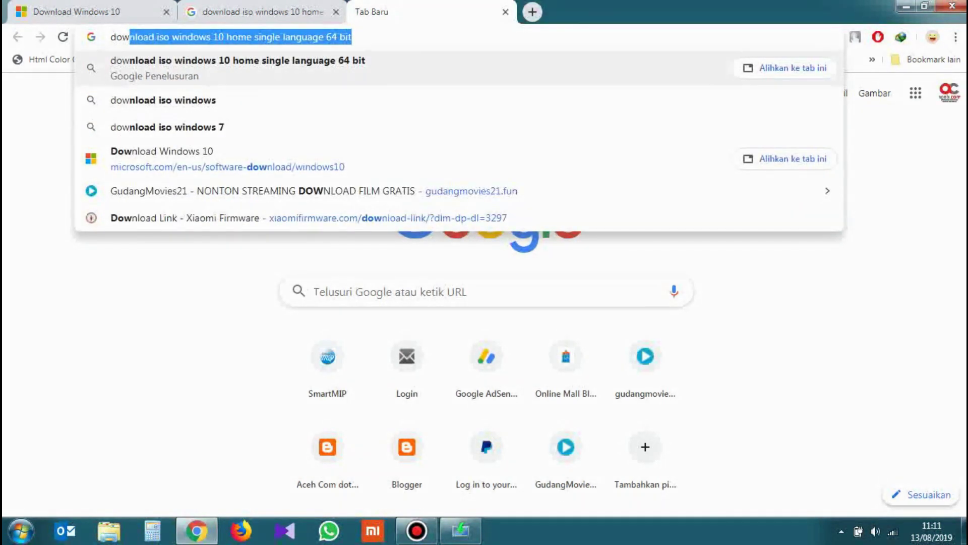
pyautogui.press('Right')
pyautogui.click(325, 36)
pyautogui.press('BackSpace')
pyautogui.press('BackSpace')
pyautogui.press('BackSpace')
pyautogui.press('BackSpace')
pyautogui.press('BackSpace')
pyautogui.press('BackSpace')
pyautogui.press('BackSpace')
pyautogui.press('BackSpace')
pyautogui.press('BackSpace')
pyautogui.press('BackSpace')
pyautogui.press('BackSpace')
pyautogui.press('BackSpace')
pyautogui.press('BackSpace')
pyautogui.press('BackSpace')
pyautogui.press('BackSpace')
pyautogui.press('BackSpace')
pyautogui.press('BackSpace')
pyautogui.press('BackSpace')
pyautogui.press('BackSpace')
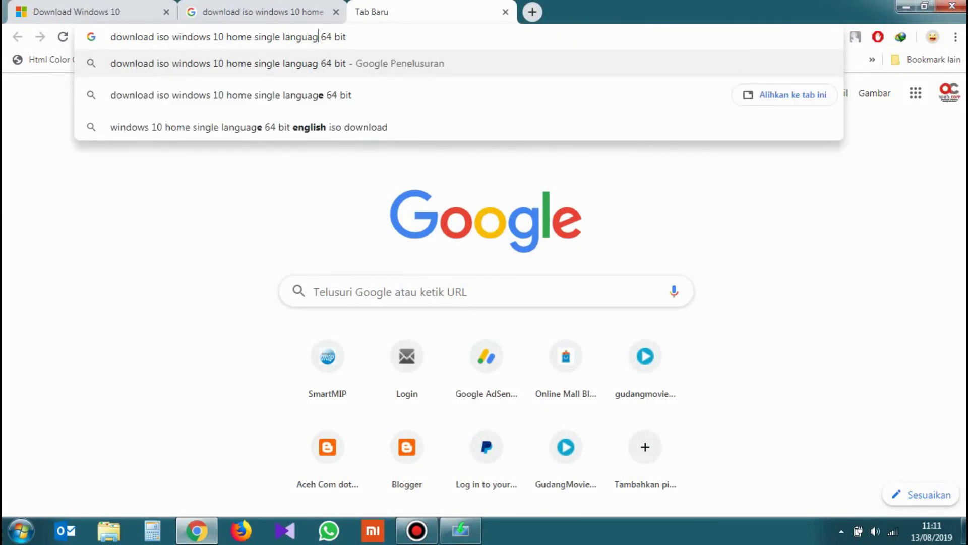
pyautogui.press('BackSpace')
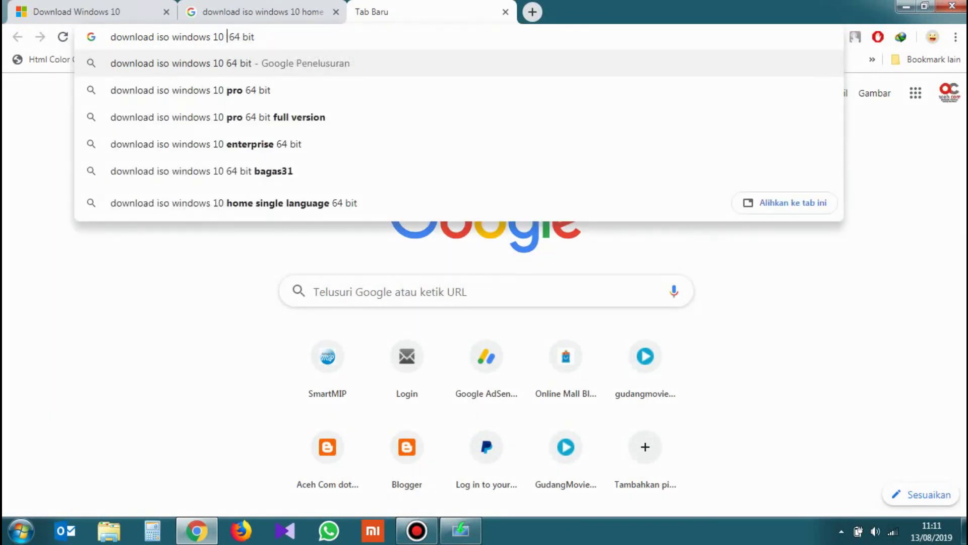
pyautogui.press('Down')
pyautogui.press('Return')
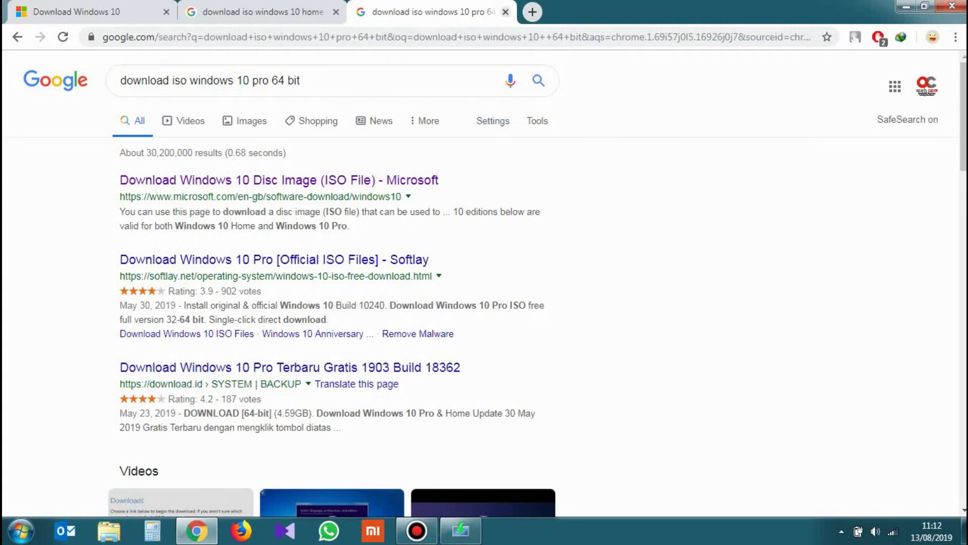
pyautogui.click(505, 11)
pyautogui.hotkey('ctrl', 'w')
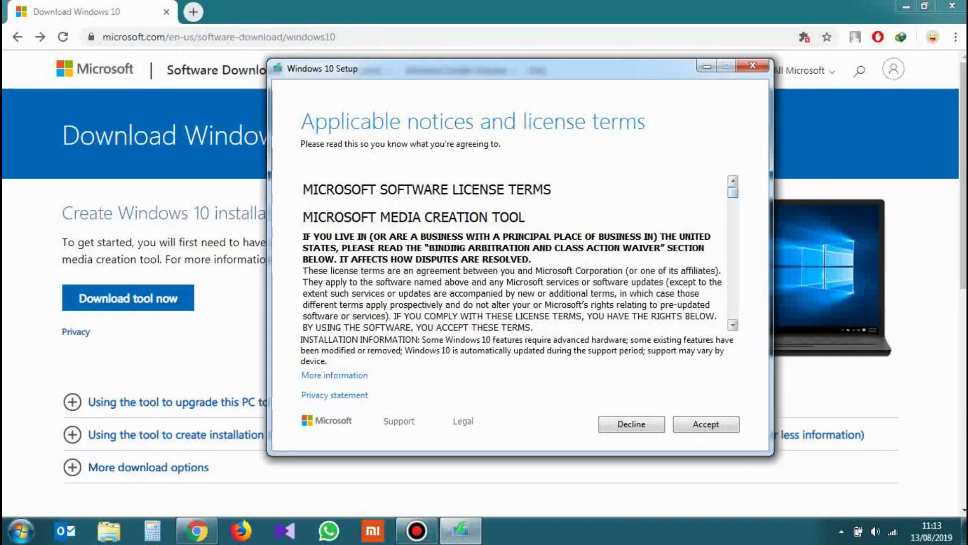
# Step: Skim the media creation tool's license terms from start to end and accept them
pyautogui.moveTo(733, 192); pyautogui.dragTo(733, 313)
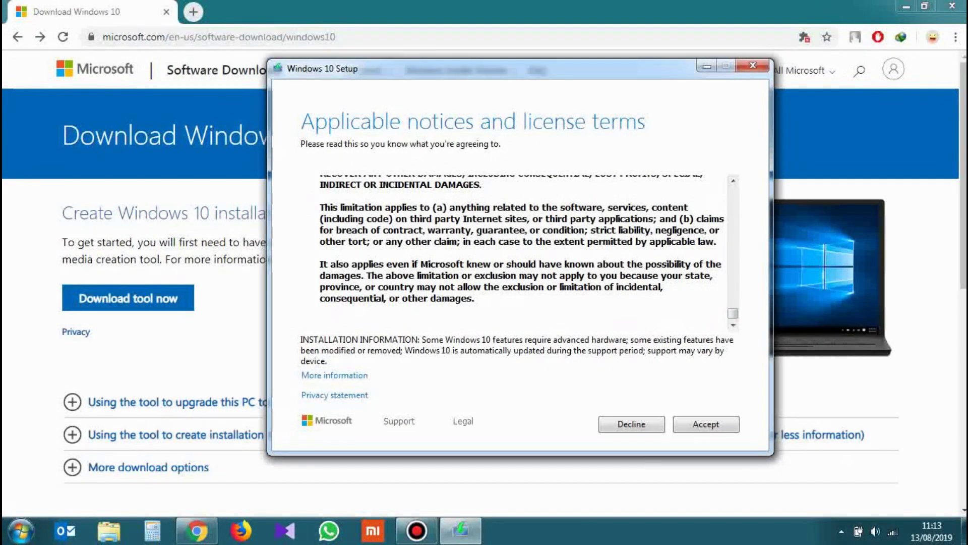
pyautogui.moveTo(733, 313); pyautogui.dragTo(733, 193)
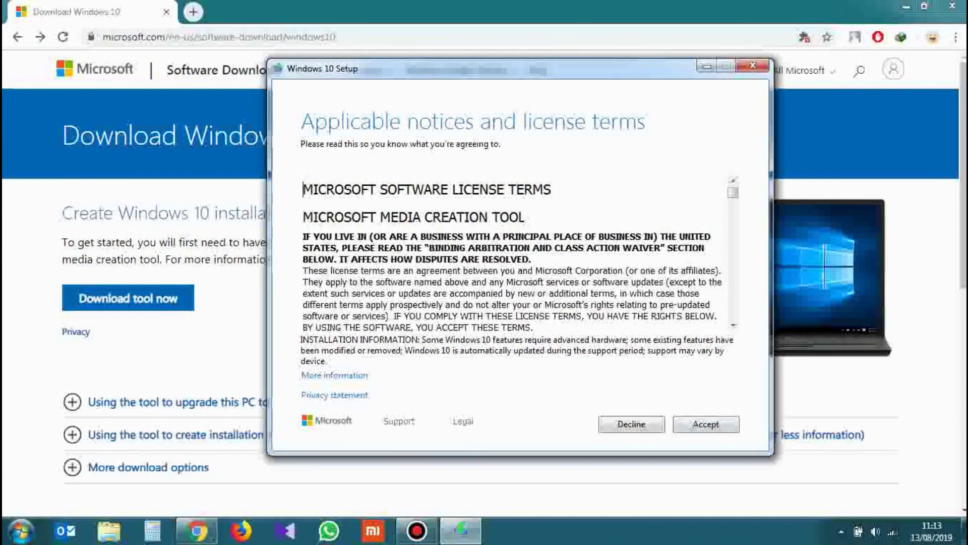
pyautogui.click(706, 424)
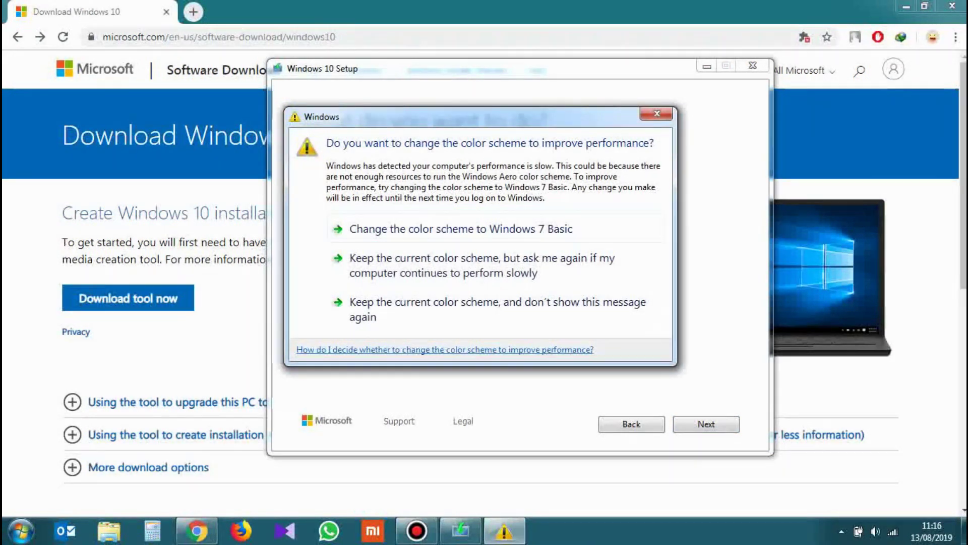
# Step: Dismiss the color scheme prompt and proceed with creating installation media (USB flash drive, DVD, or ISO file) for another PC
pyautogui.press('Escape')
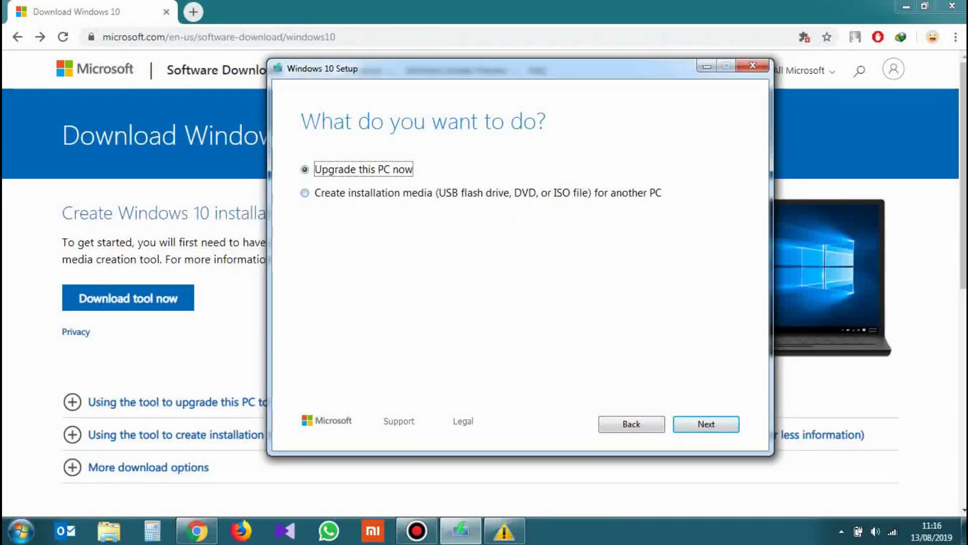
pyautogui.click(305, 192)
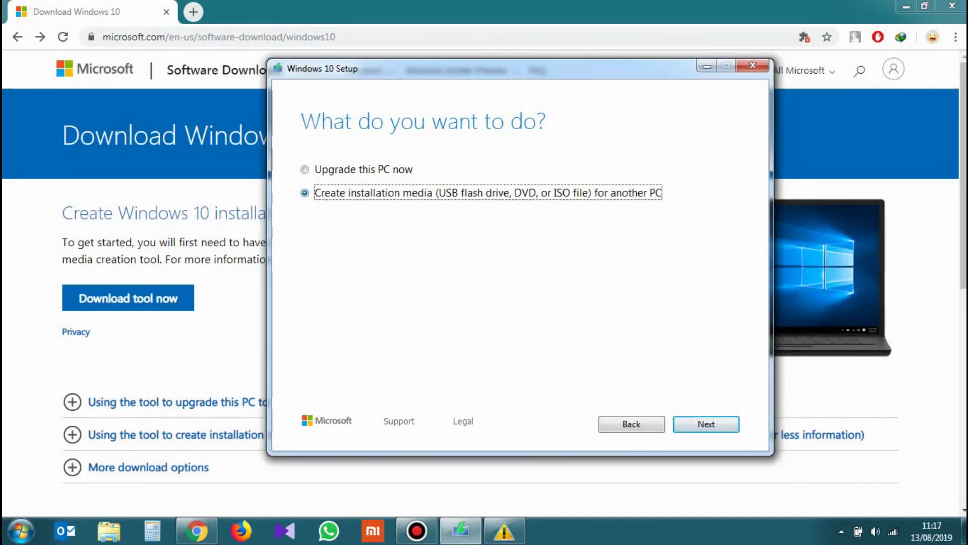
pyautogui.press('Return')
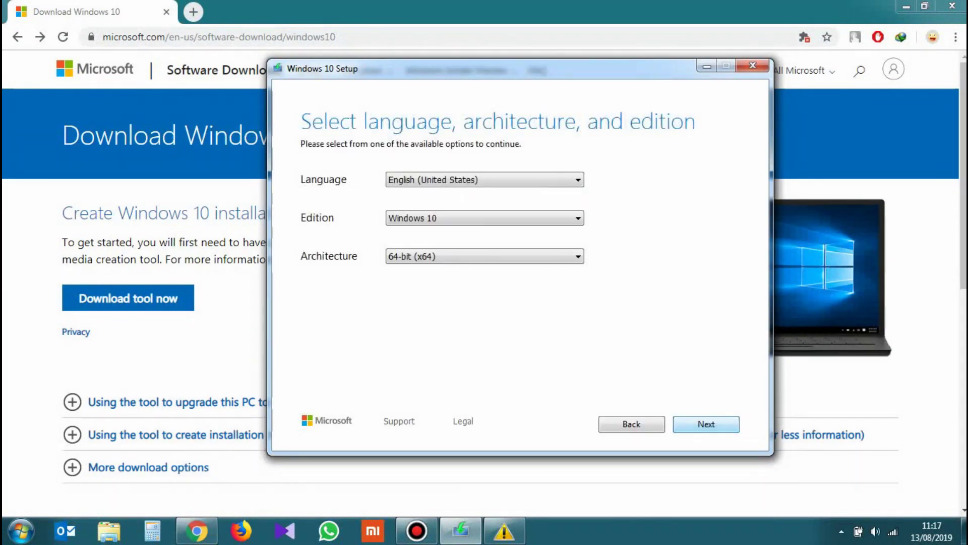
# Step: Choose English (United States) as the language after browsing the list, and check the available Windows 10 edition
pyautogui.click(577, 179)
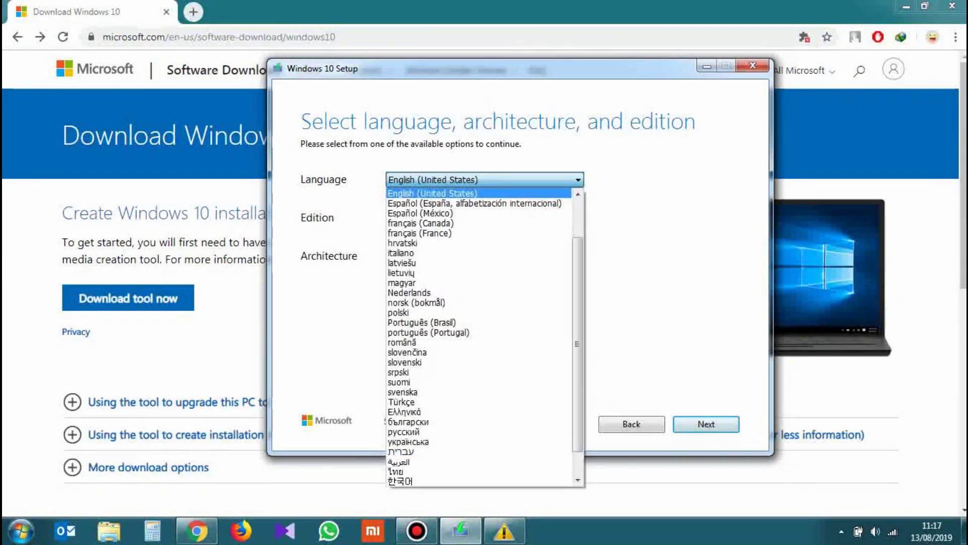
pyautogui.scroll(-2, 479, 335)
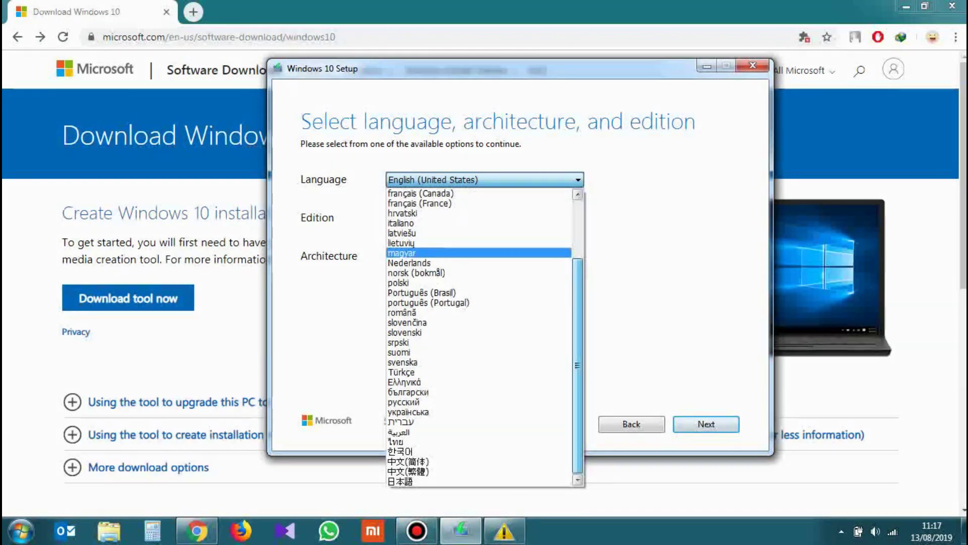
pyautogui.scroll(4, 479, 336)
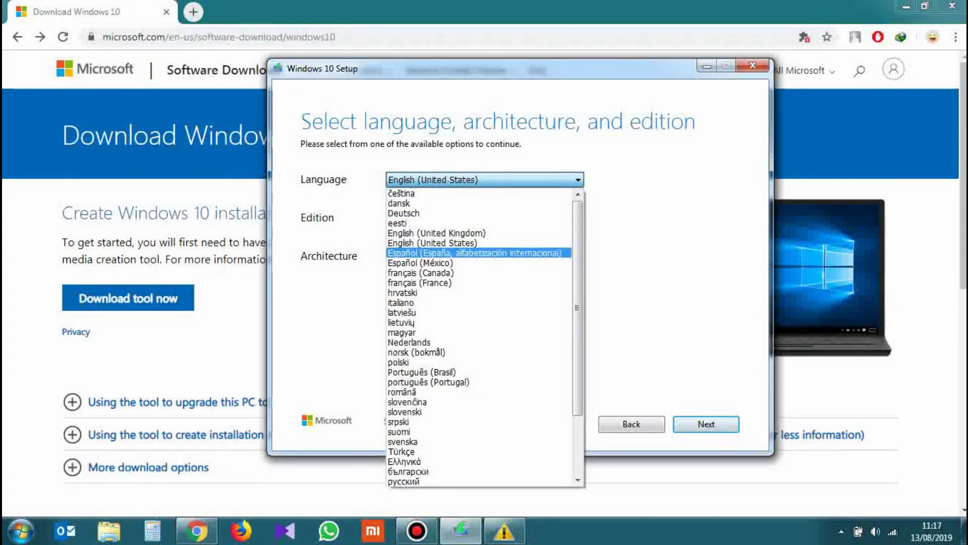
pyautogui.click(432, 242)
pyautogui.press('F4')
pyautogui.press('Escape')
pyautogui.press('Tab')
pyautogui.press('F4')
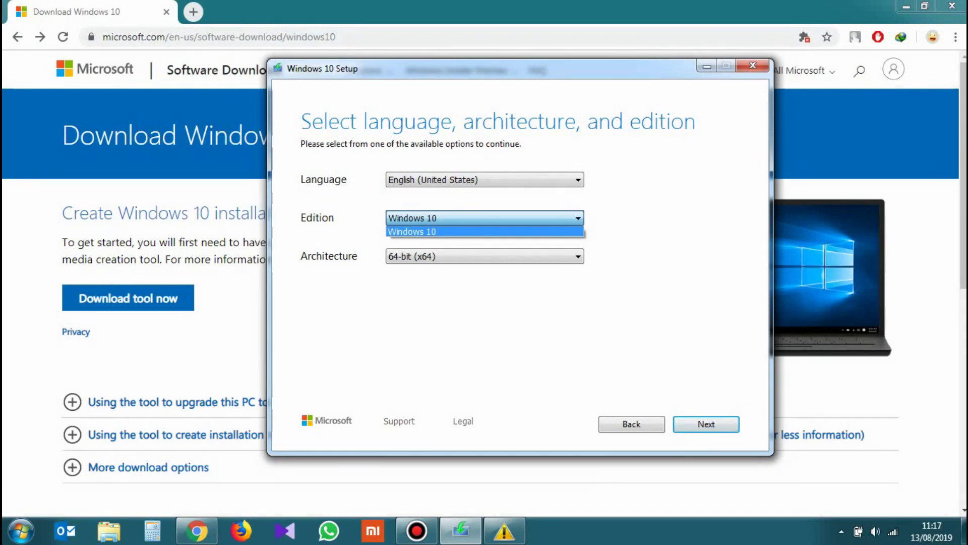
pyautogui.press('Escape')
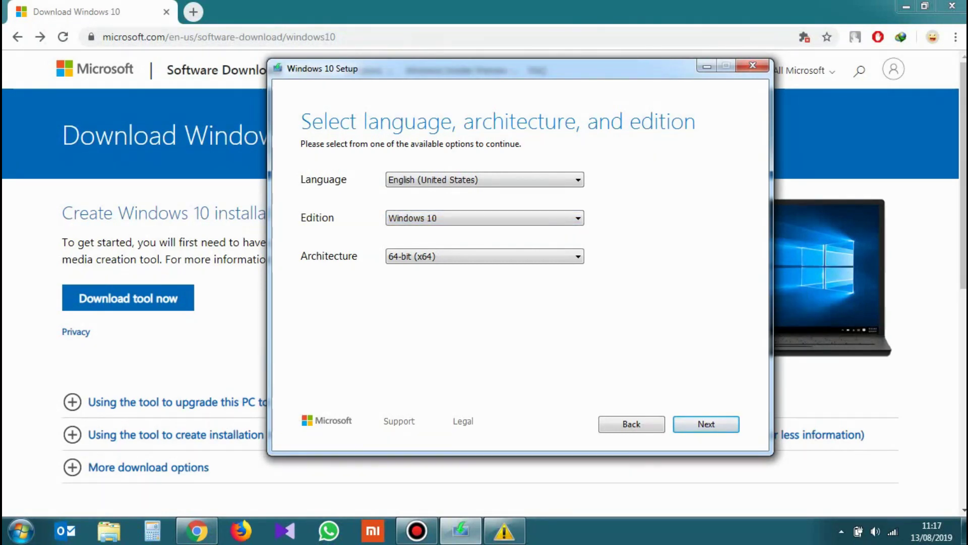
# Step: Try the Both and 32-bit (x86) architecture options, returning to 64-bit (x64) each time
pyautogui.press('F4')
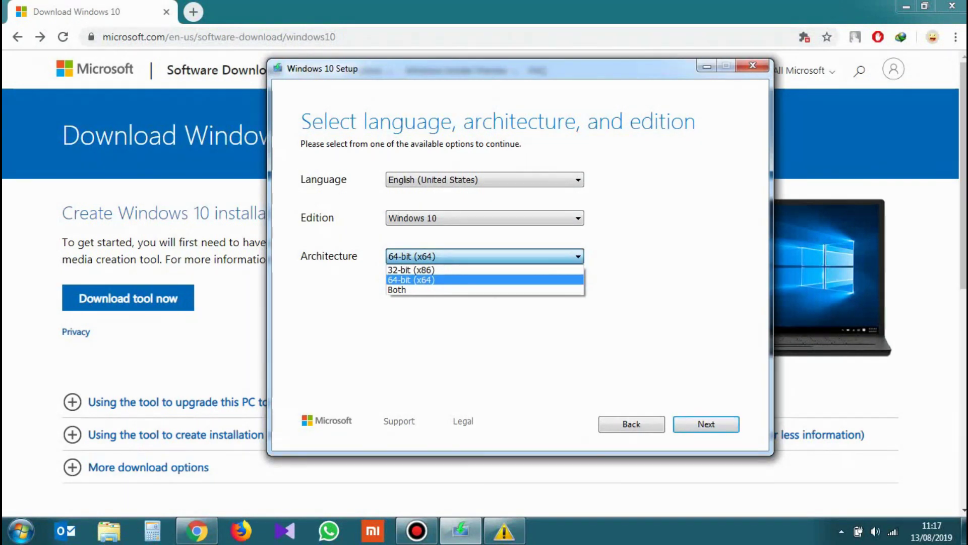
pyautogui.press('Down')
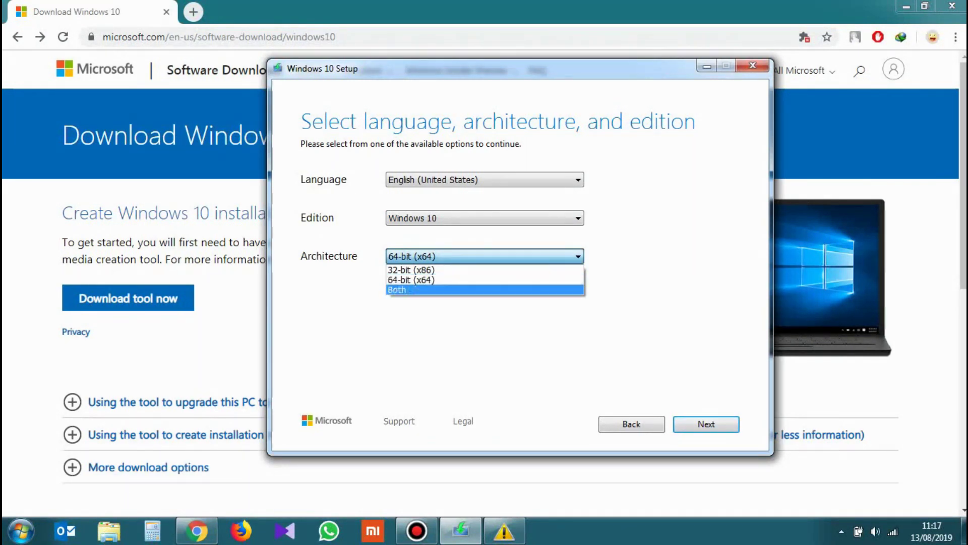
pyautogui.press('Return')
pyautogui.hotkey('alt', 'Down')
pyautogui.press('Up')
pyautogui.press('Return')
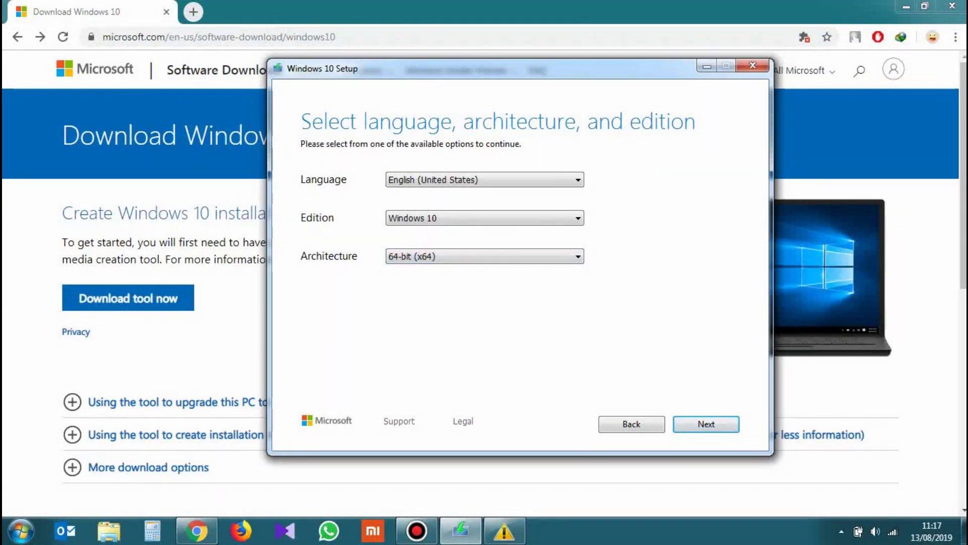
pyautogui.hotkey('alt', 'Down')
pyautogui.press('Up')
pyautogui.press('Return')
pyautogui.hotkey('alt', 'Down')
pyautogui.press('Down')
pyautogui.press('Down')
pyautogui.press('Return')
pyautogui.hotkey('alt', 'Down')
pyautogui.press('Up')
pyautogui.press('Up')
pyautogui.press('Down')
pyautogui.press('Return')
# Step: Select the 64-bit (x64) architecture and continue to the next setup page
pyautogui.hotkey('alt', 'Down')
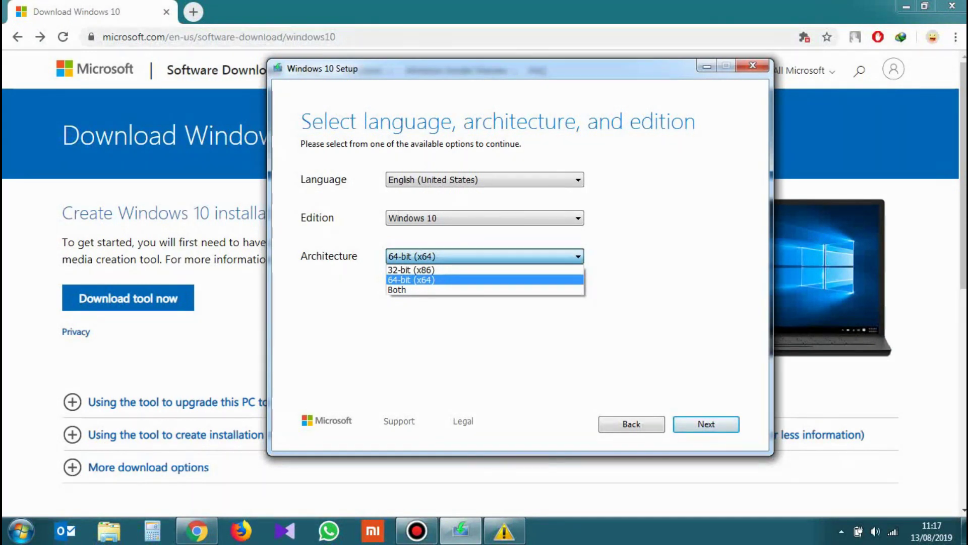
pyautogui.press('Up')
pyautogui.press('Down')
pyautogui.press('Return')
pyautogui.press('Return')
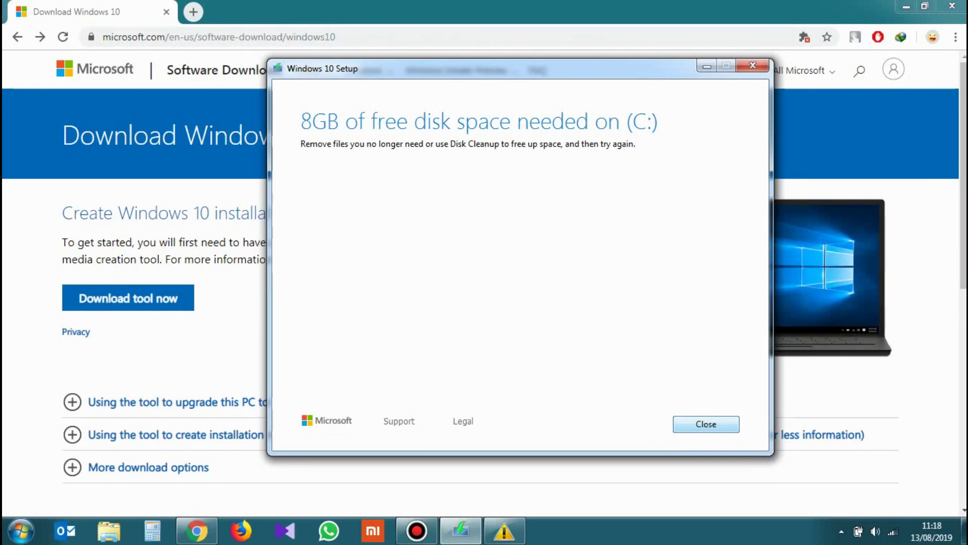
# Step: Dismiss the color scheme prompt and open the Computer window to check the drives' free space
pyautogui.hotkey('alt', 'F4')
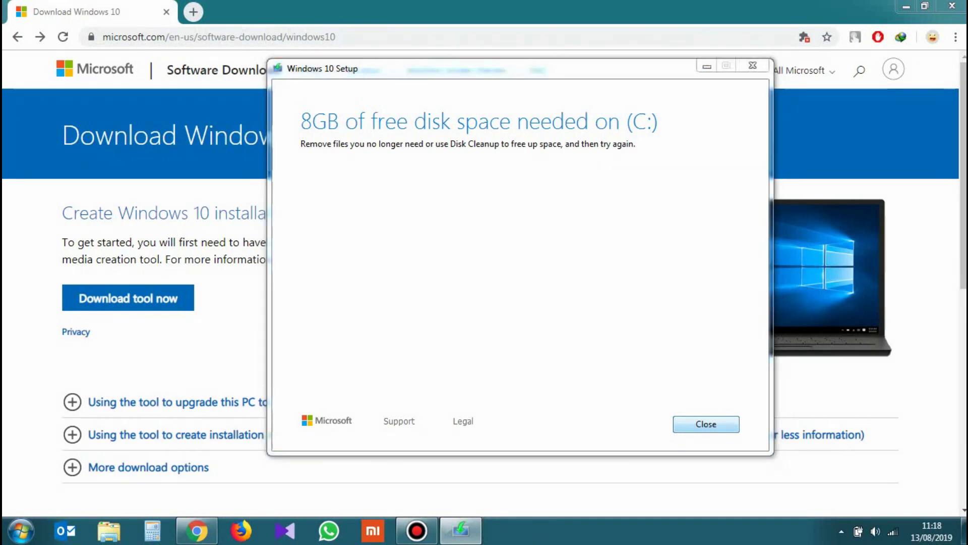
pyautogui.press('super+e')
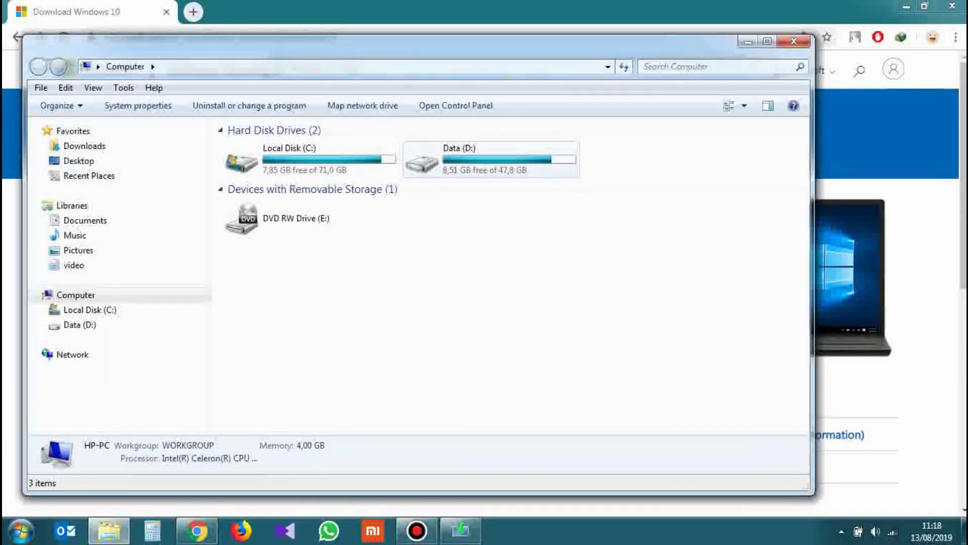
# Step: Select Local Disk (C:) and Data (D:) in the Computer window to compare their free space
pyautogui.click(459, 152)
pyautogui.click(282, 158)
pyautogui.click(491, 159)
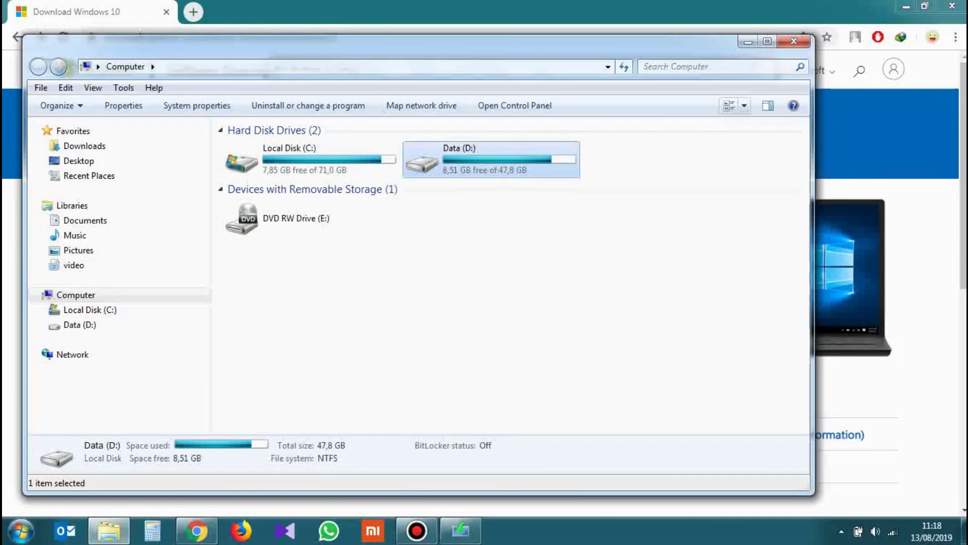
pyautogui.click(794, 41)
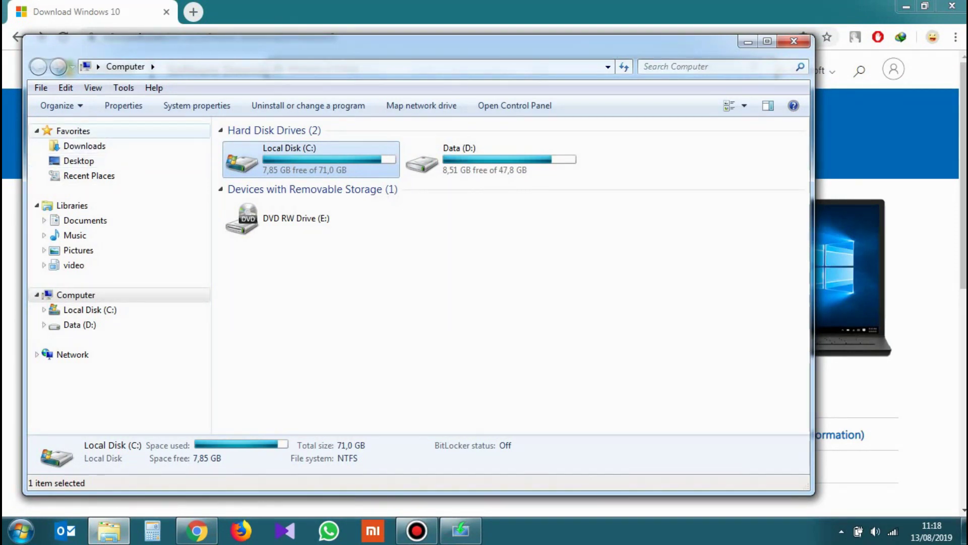
# Step: Open the Compressed folder inside Downloads and widen the window so the file sizes are shown
pyautogui.click(84, 146)
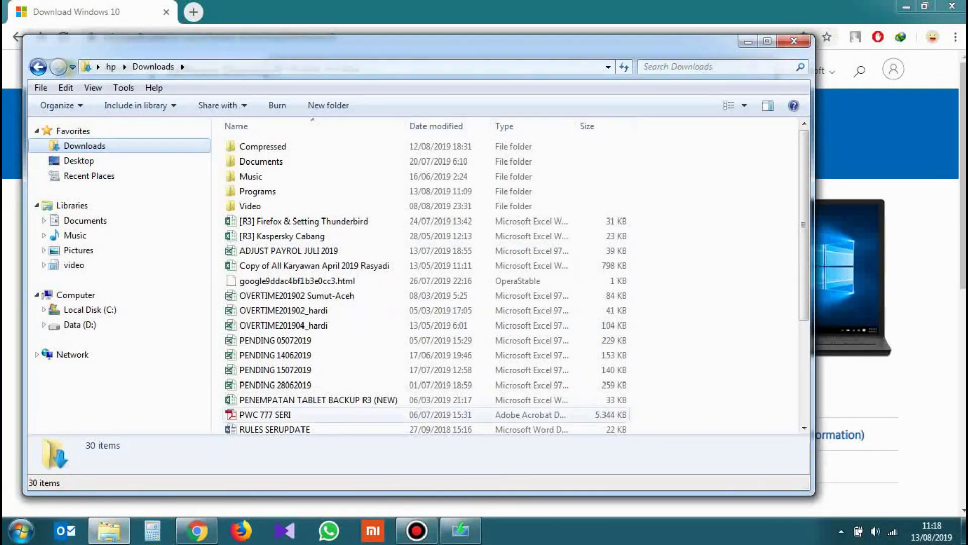
pyautogui.doubleClick(262, 146)
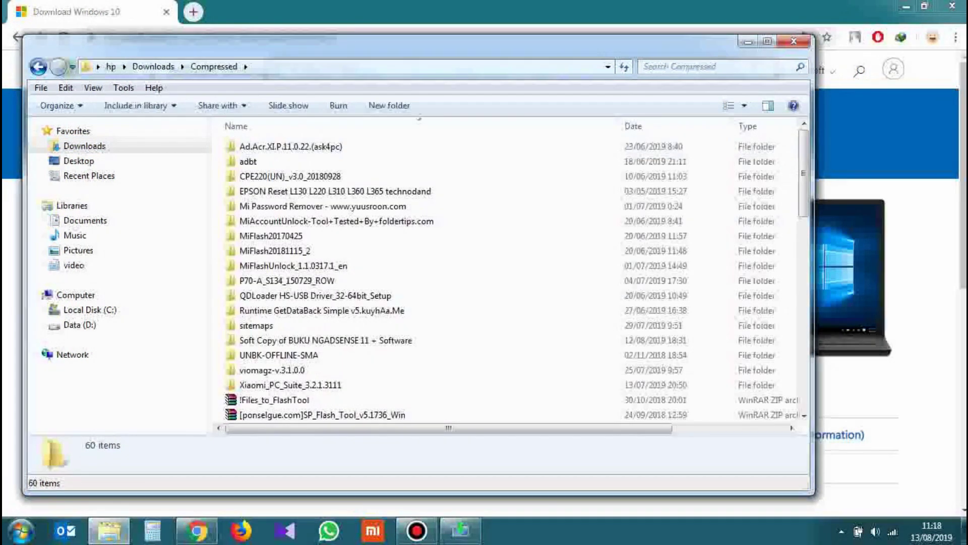
pyautogui.moveTo(813, 252); pyautogui.dragTo(967, 252)
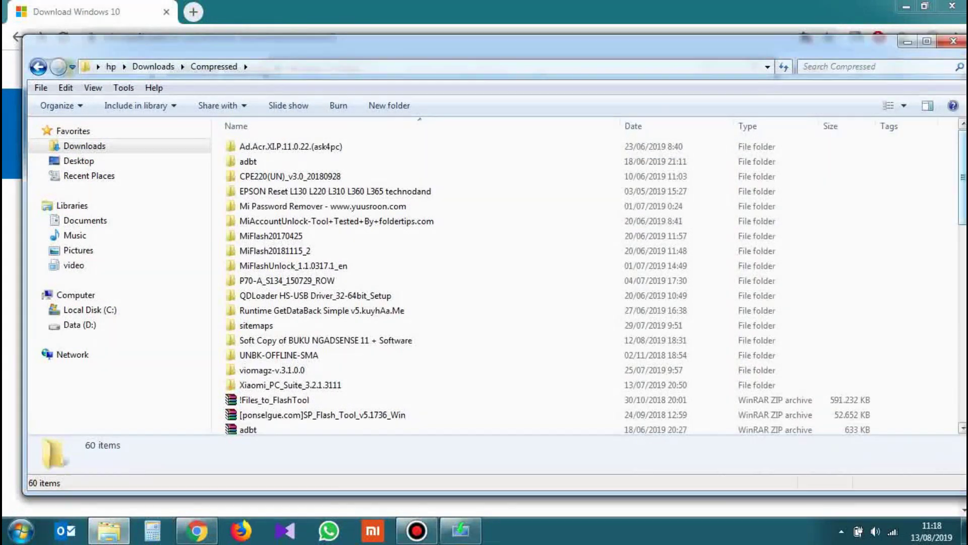
# Step: Inspect the contents of the !Files_to_FlashTool archive, close it, and delete the archive from the Compressed folder
pyautogui.click(274, 400)
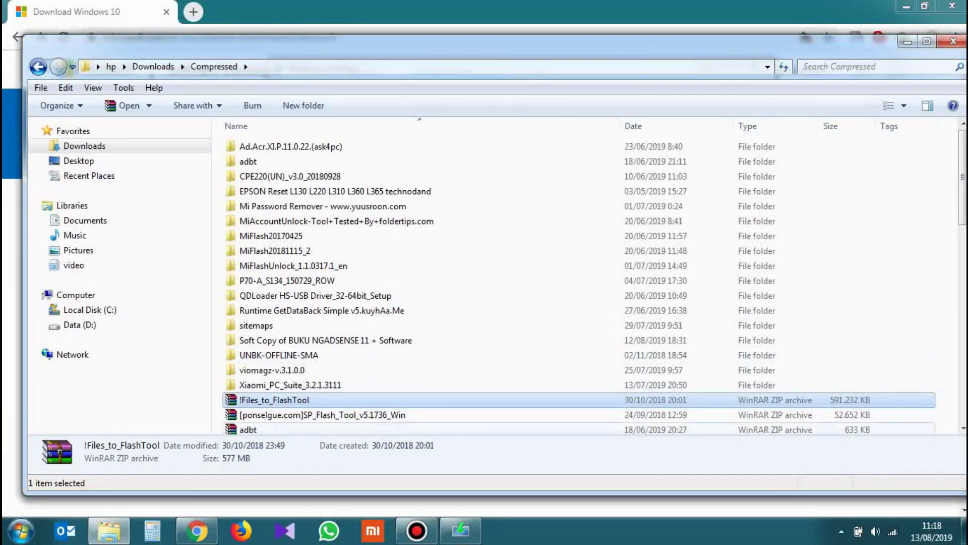
pyautogui.press('Return')
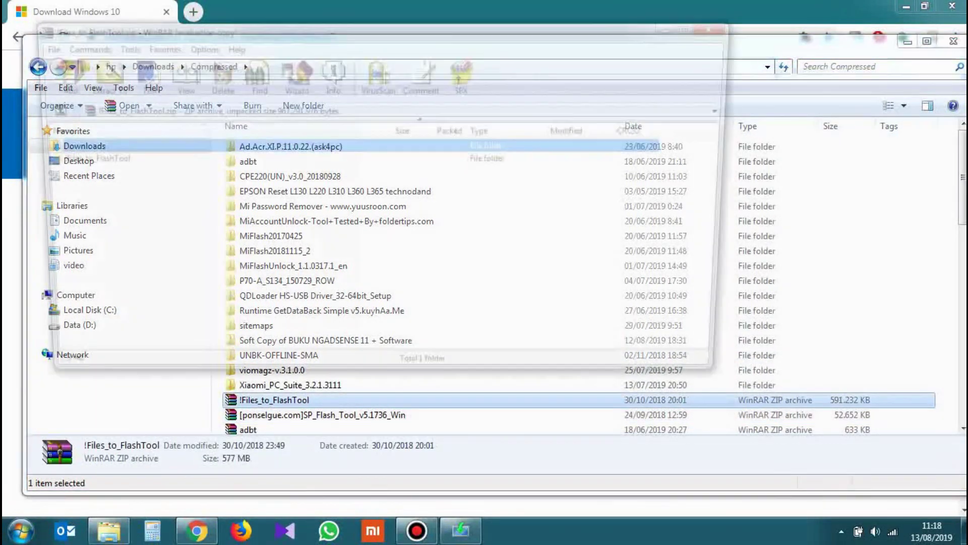
pyautogui.click(725, 25)
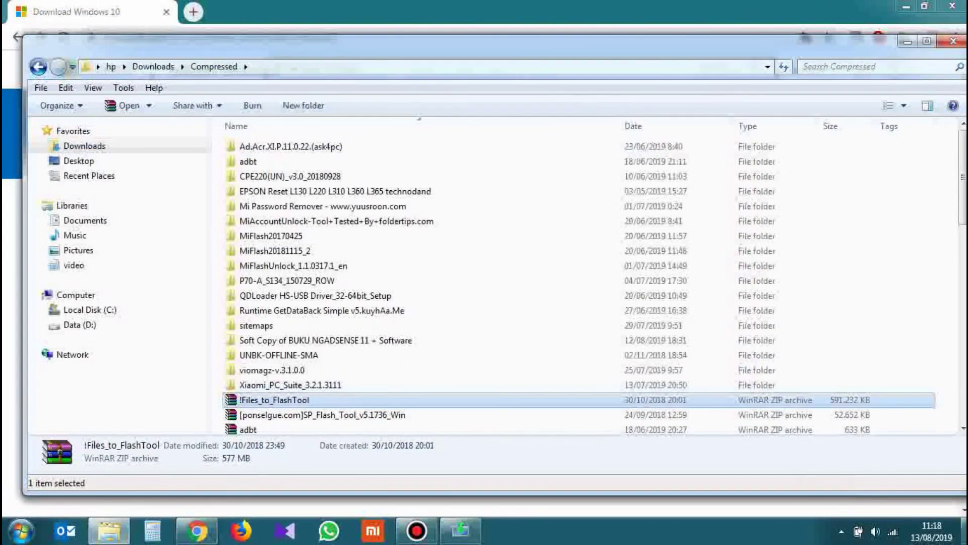
pyautogui.moveTo(964, 527)
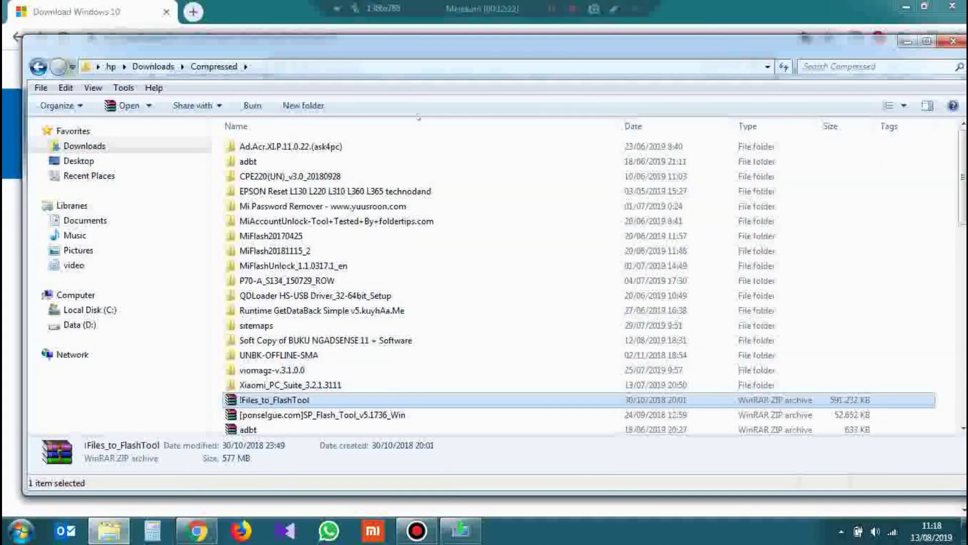
pyautogui.press('Delete')
pyautogui.press('Return')
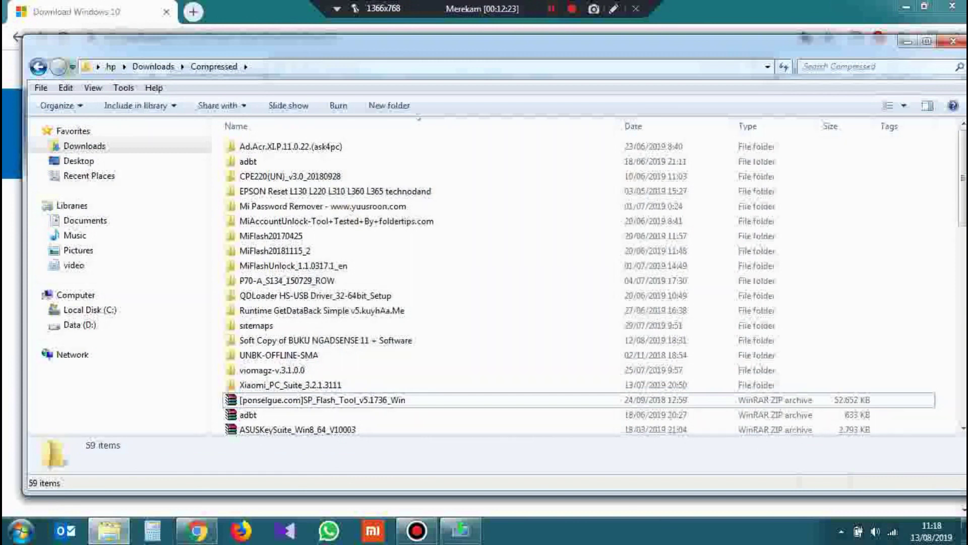
# Step: Permanently delete the iVMS-4200(v2.5.0.3) archive from the Compressed folder
pyautogui.click(279, 355)
pyautogui.scroll(-3, 579, 282)
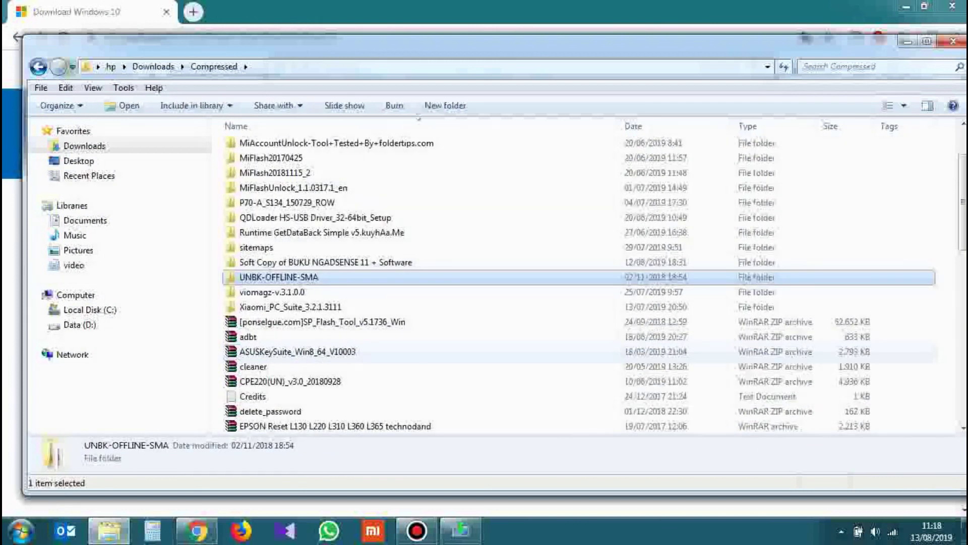
pyautogui.scroll(-3, 579, 282)
pyautogui.click(276, 277)
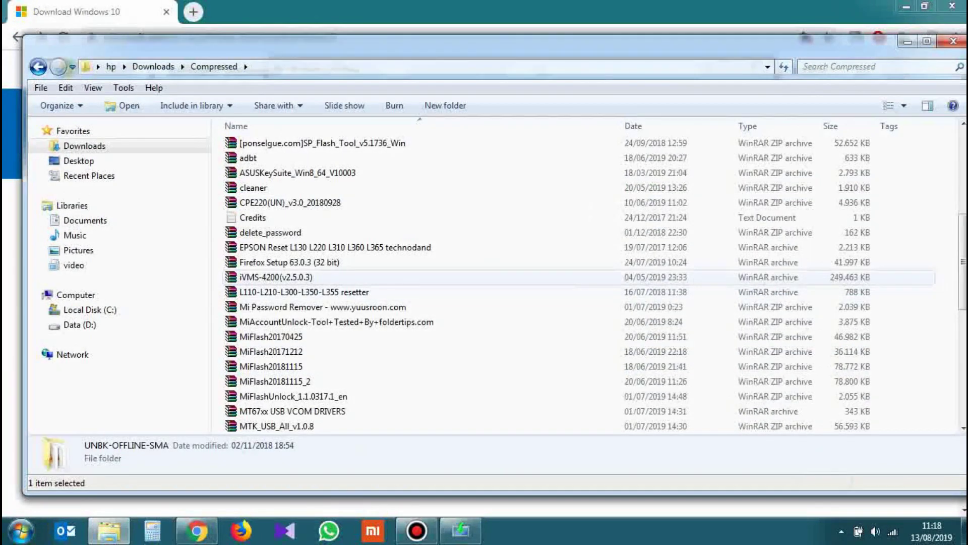
pyautogui.scroll(-2, 579, 321)
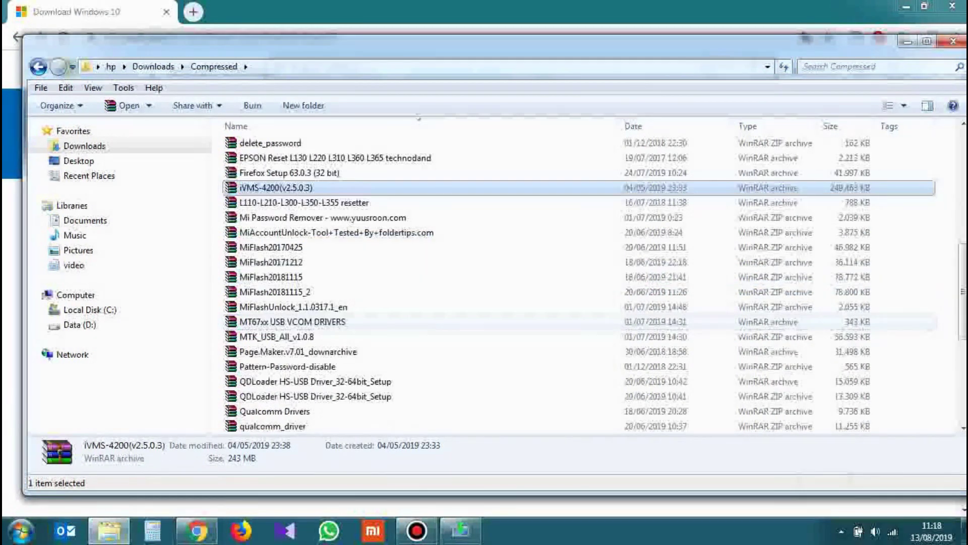
pyautogui.hotkey('shift', 'Delete')
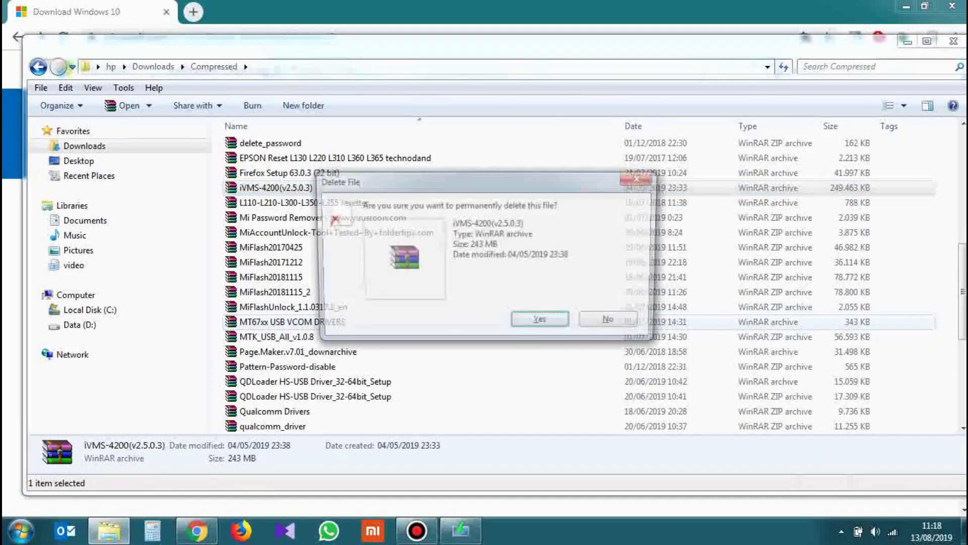
pyautogui.press('Return')
# Step: Check the contents of the 1.69 GB santoni_global_images archive and permanently delete it from the Compressed folder
pyautogui.scroll(-5, 579, 283)
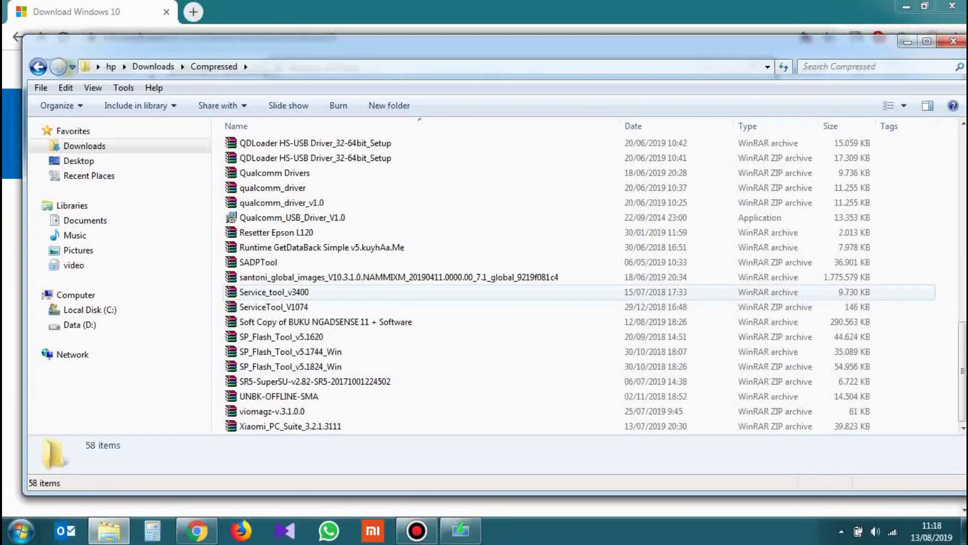
pyautogui.click(398, 276)
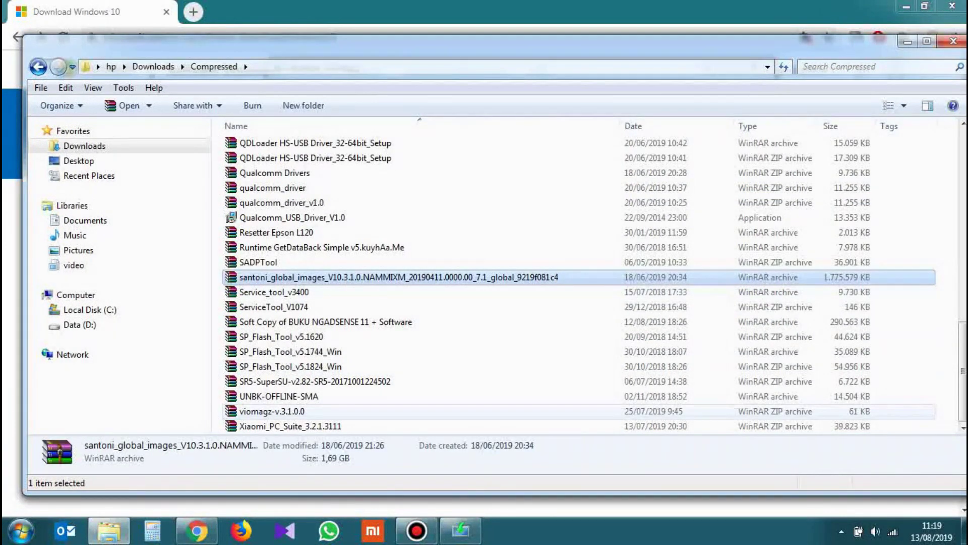
pyautogui.hotkey('shift', 'Delete')
pyautogui.press('Escape')
pyautogui.press('Return')
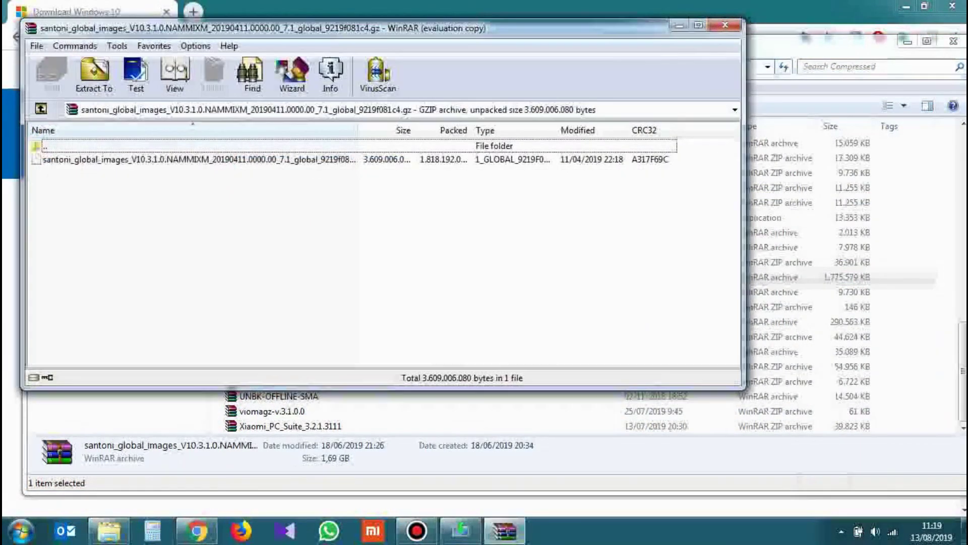
pyautogui.click(725, 25)
pyautogui.hotkey('shift', 'Delete')
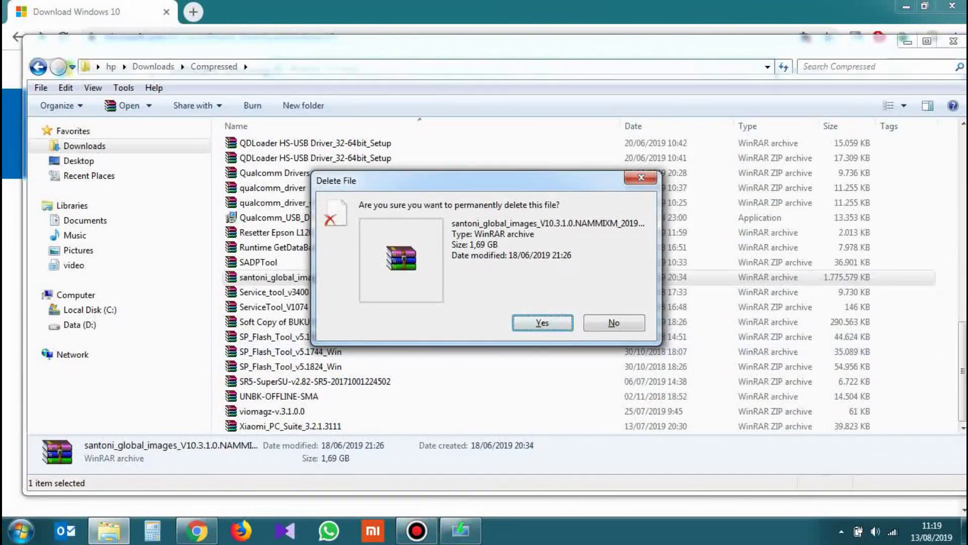
pyautogui.click(550, 325)
pyautogui.click(550, 336)
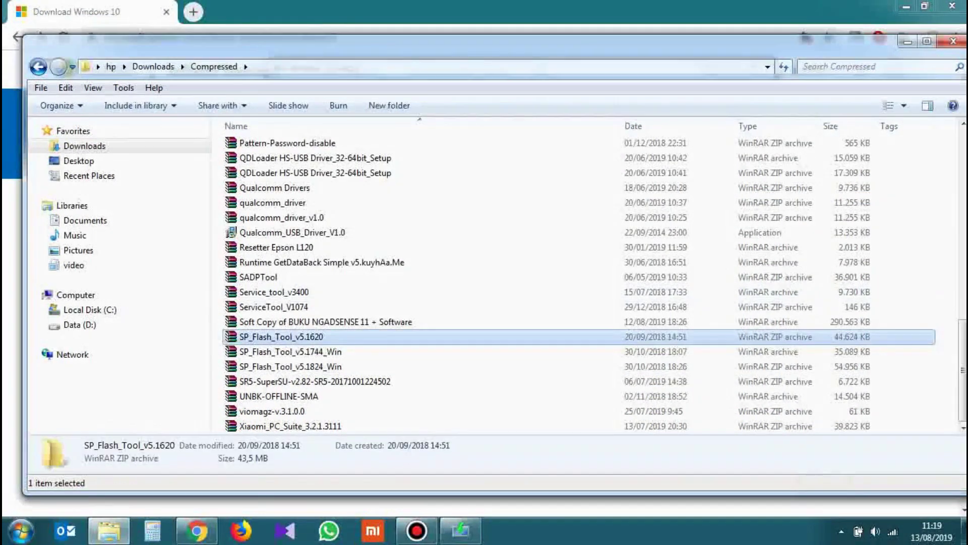
pyautogui.scroll(3, 550, 336)
# Step: Open the Recycle Bin folder on Local Disk (C:) and permanently delete all the items in it
pyautogui.click(75, 295)
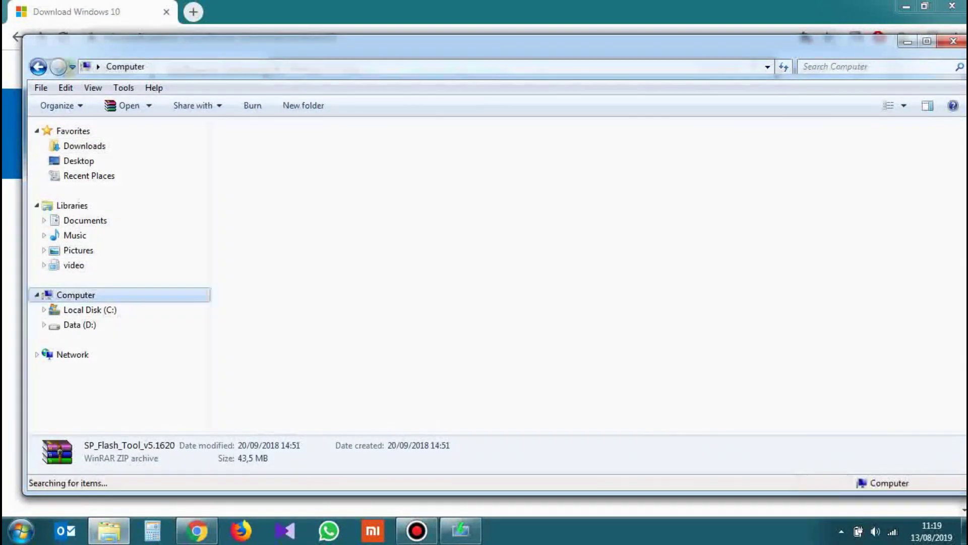
pyautogui.doubleClick(242, 161)
pyautogui.doubleClick(262, 145)
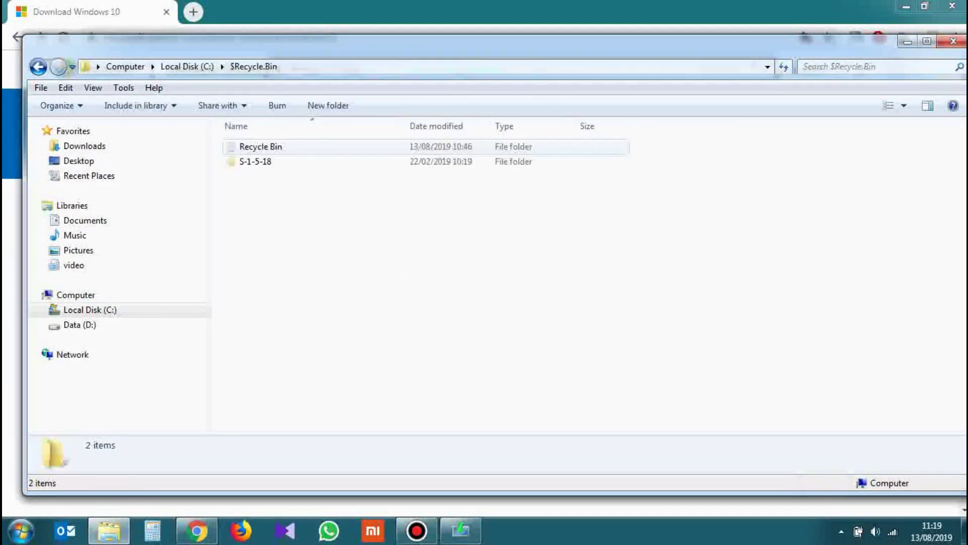
pyautogui.doubleClick(262, 144)
pyautogui.moveTo(315, 379); pyautogui.dragTo(342, 137)
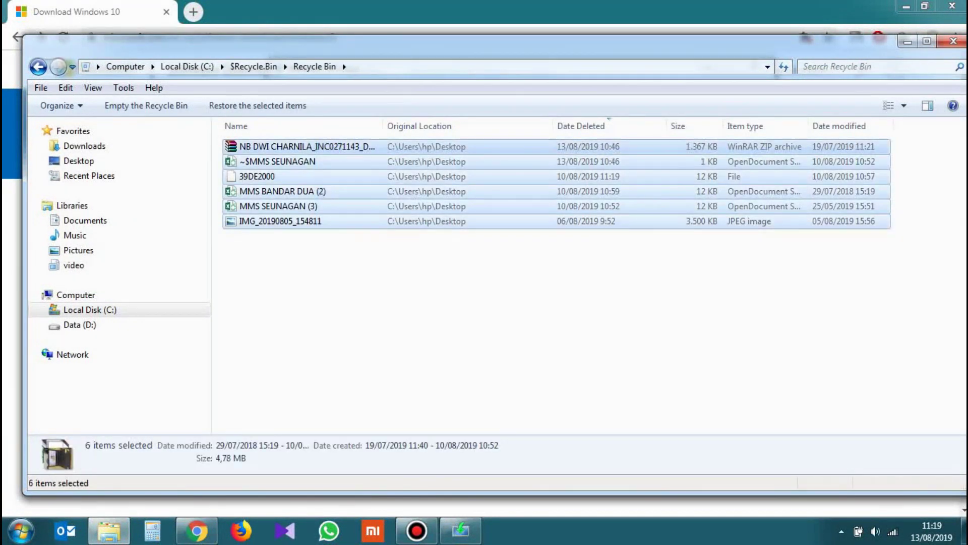
pyautogui.press('Delete')
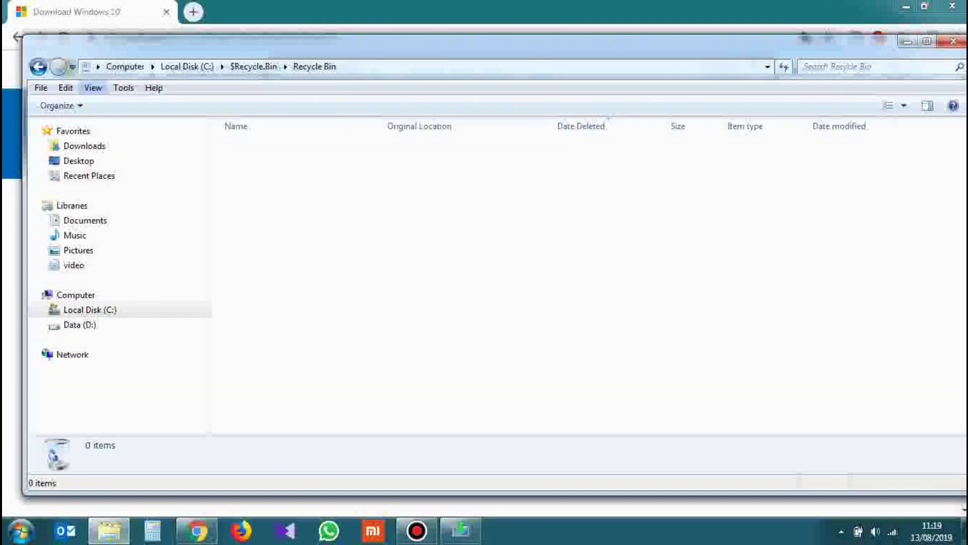
# Step: Return to the Computer view to recheck drive C's free space, and close that window and the Windows 10 setup
pyautogui.click(38, 66)
pyautogui.click(38, 67)
pyautogui.click(38, 67)
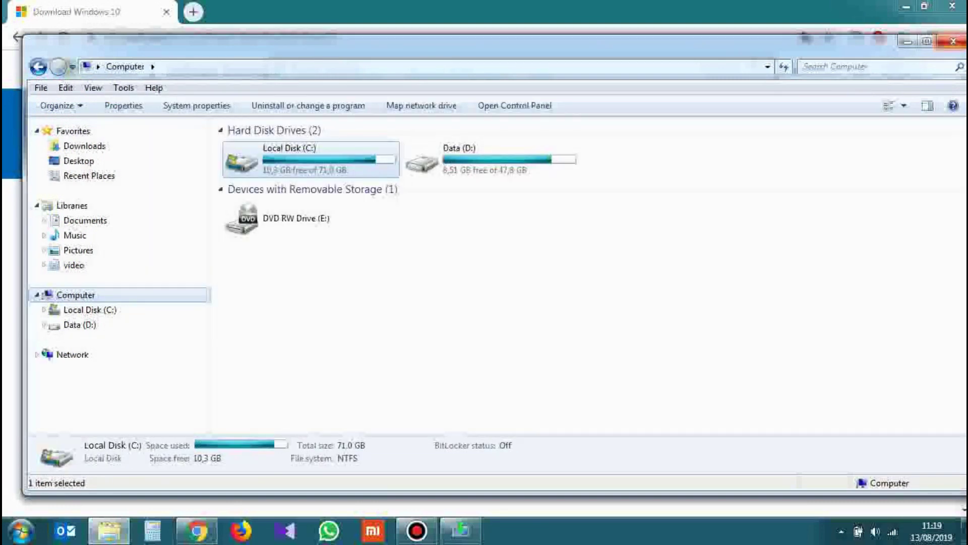
pyautogui.click(953, 41)
pyautogui.click(706, 423)
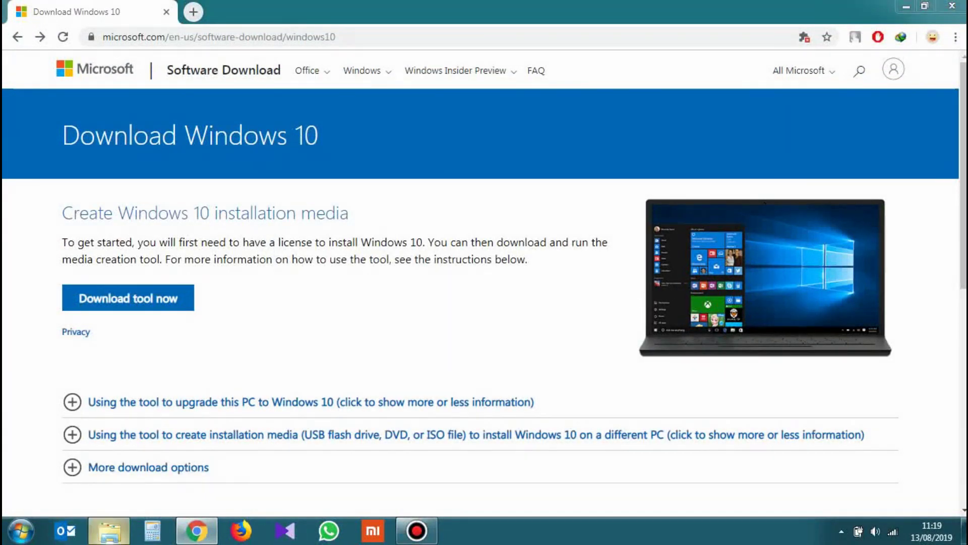
pyautogui.click(109, 531)
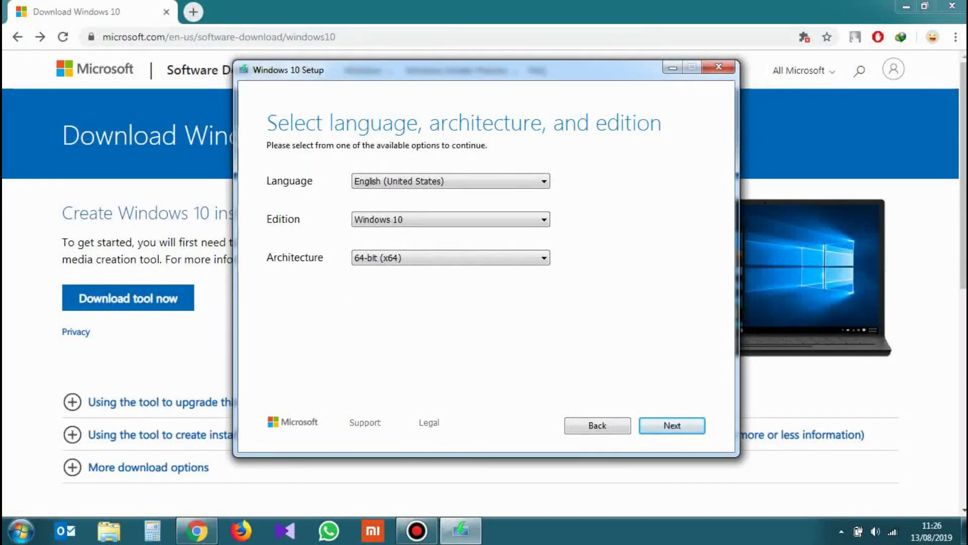
# Step: Keep the 64-bit (x64) architecture after viewing the options, and continue to the media choice in Windows 10 Setup
pyautogui.hotkey('alt', 'Down')
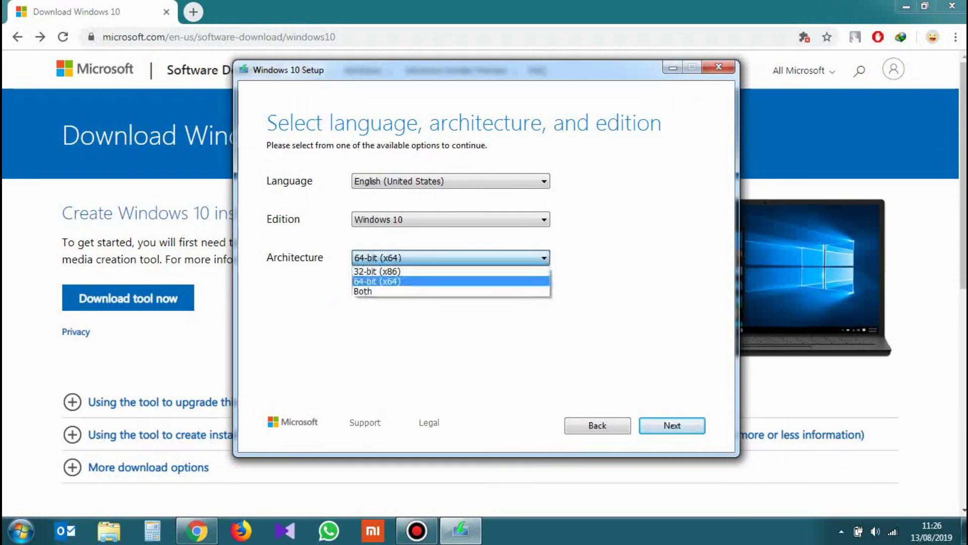
pyautogui.press('Up')
pyautogui.press('Down')
pyautogui.press('Return')
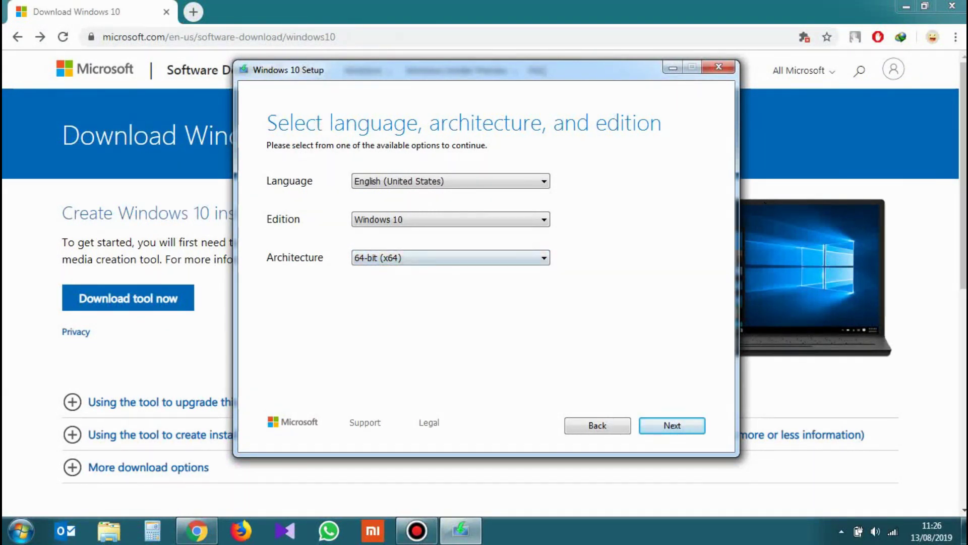
pyautogui.press('Return')
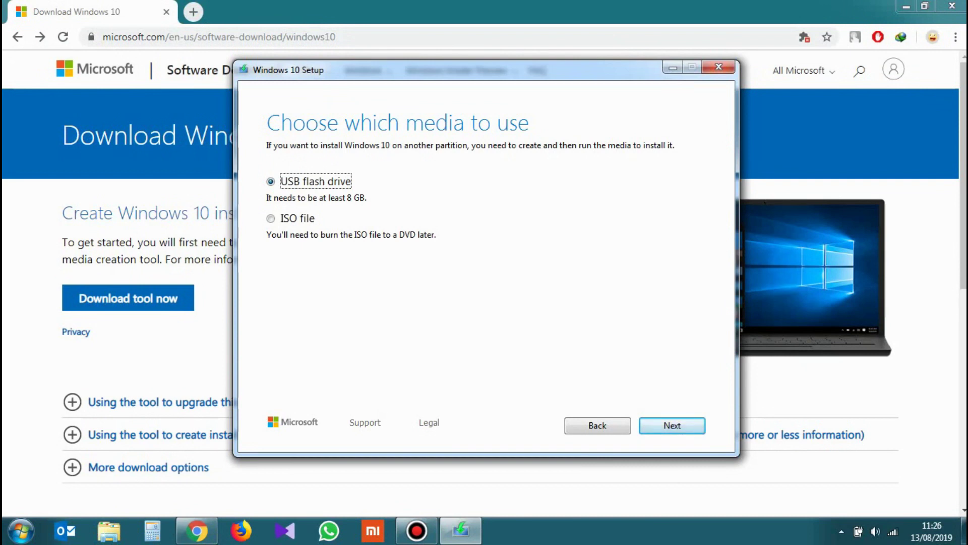
# Step: Compare the USB flash drive and ISO file options, choose ISO file as the media, and continue
pyautogui.click(297, 218)
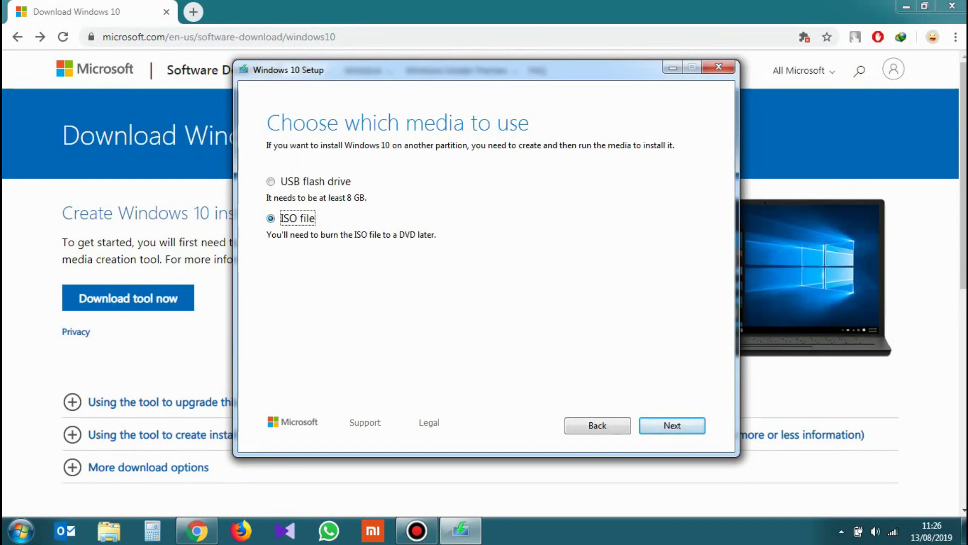
pyautogui.click(271, 181)
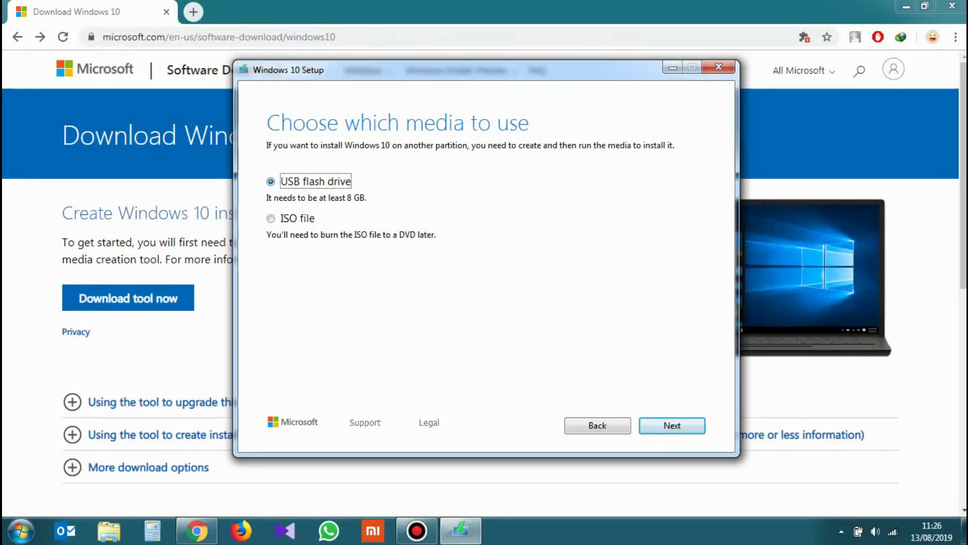
pyautogui.click(271, 218)
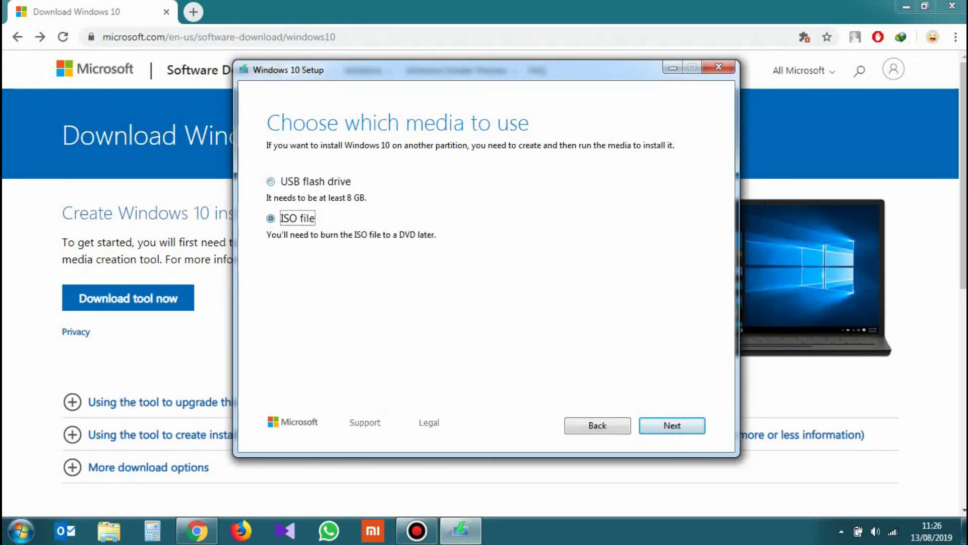
pyautogui.press('Return')
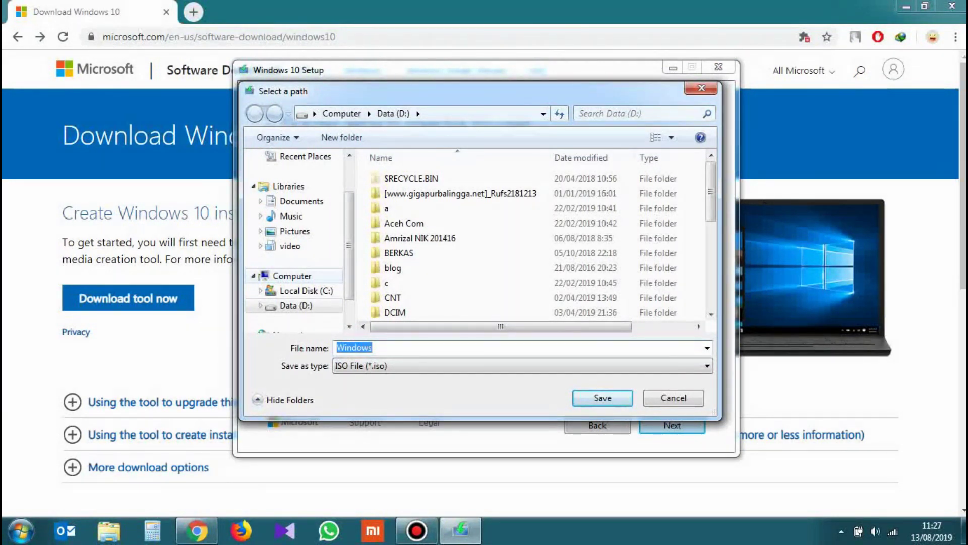
# Step: Check the drives' free space in the Computer window, and save the ISO file as Windows on Data (D:)
pyautogui.press('super+e')
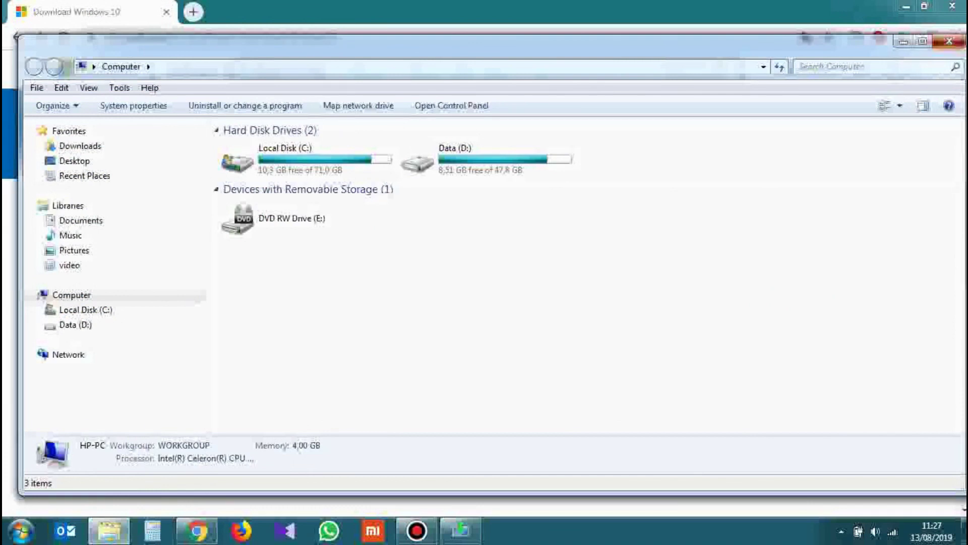
pyautogui.click(949, 41)
pyautogui.press('Return')
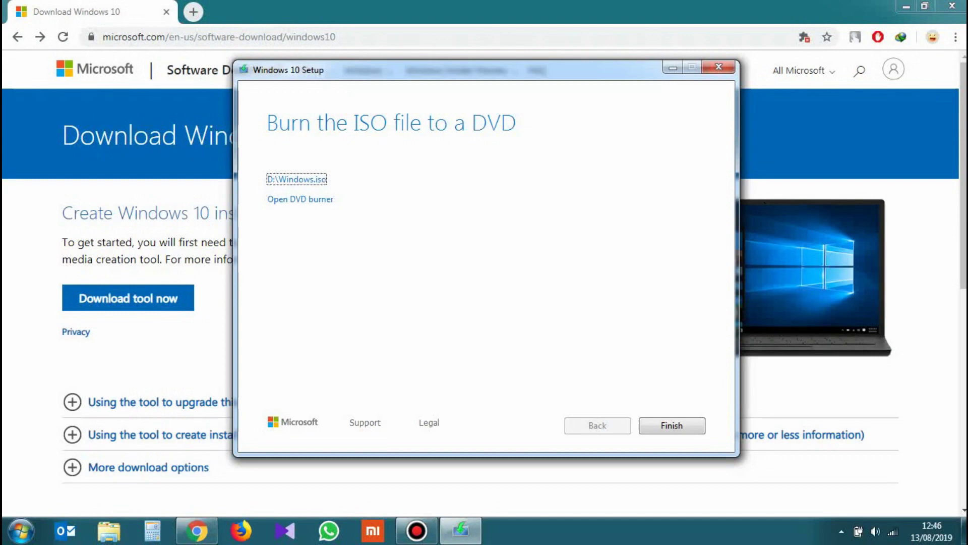
# Step: Open the DVD burner for the Windows.iso file, view the disc burner choices, and close it without burning
pyautogui.press('Tab')
pyautogui.press('Return')
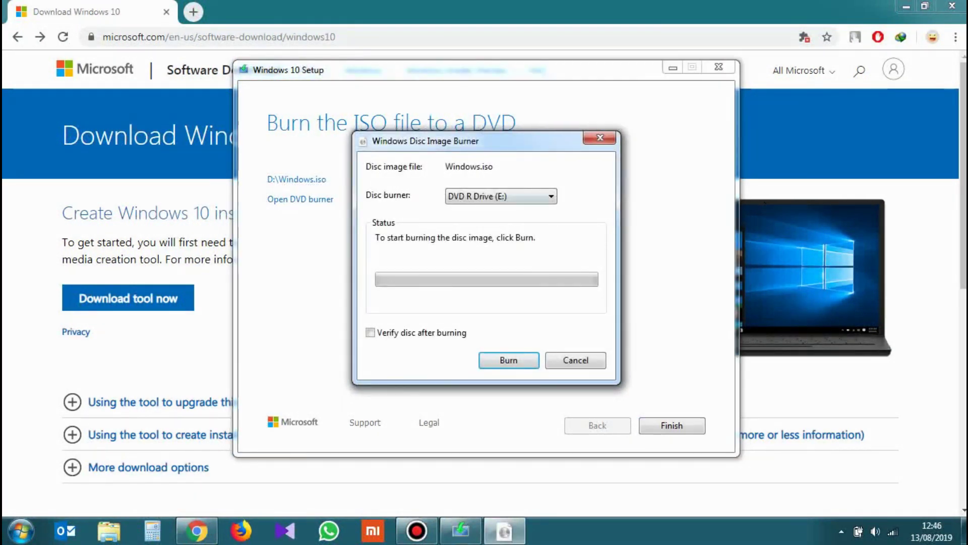
pyautogui.hotkey('alt', 'Down')
pyautogui.press('Return')
pyautogui.press('Escape')
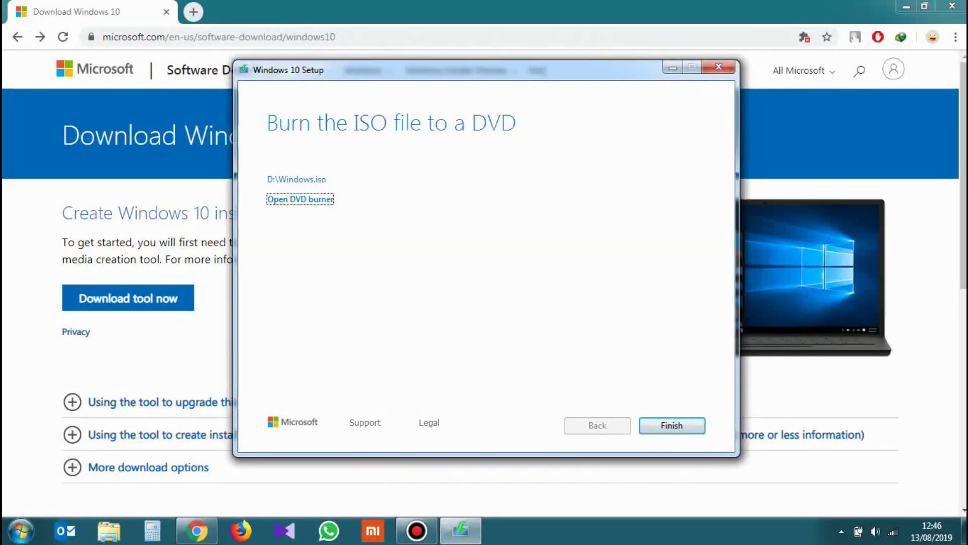
# Step: Open Data (D:) in the file explorer and compare the details of the Windows 10 iso and Windows files
pyautogui.press('super+e')
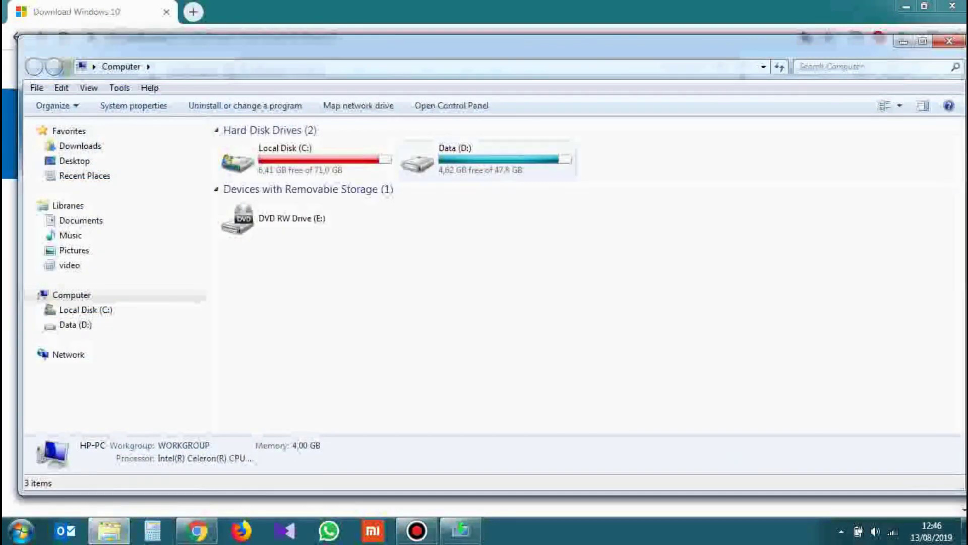
pyautogui.press('Right')
pyautogui.press('Return')
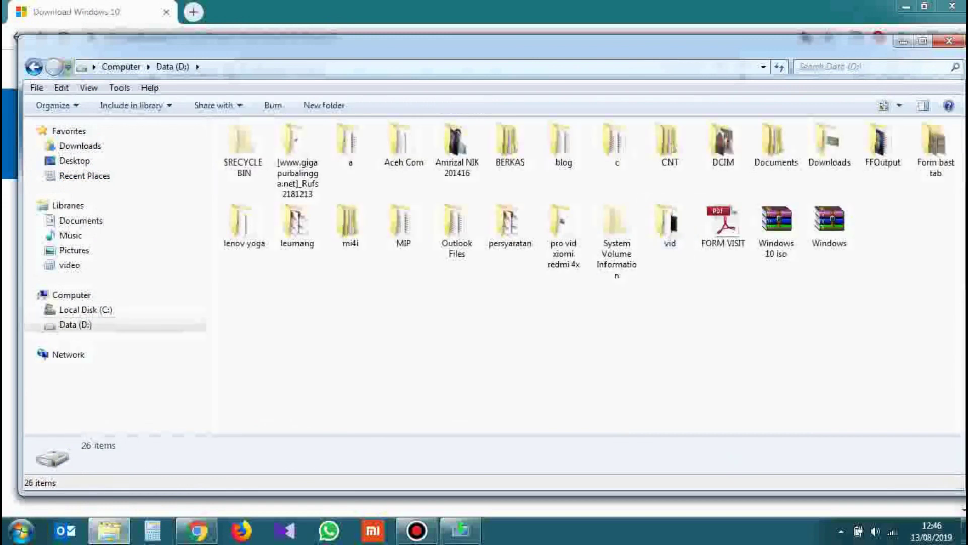
pyautogui.click(777, 232)
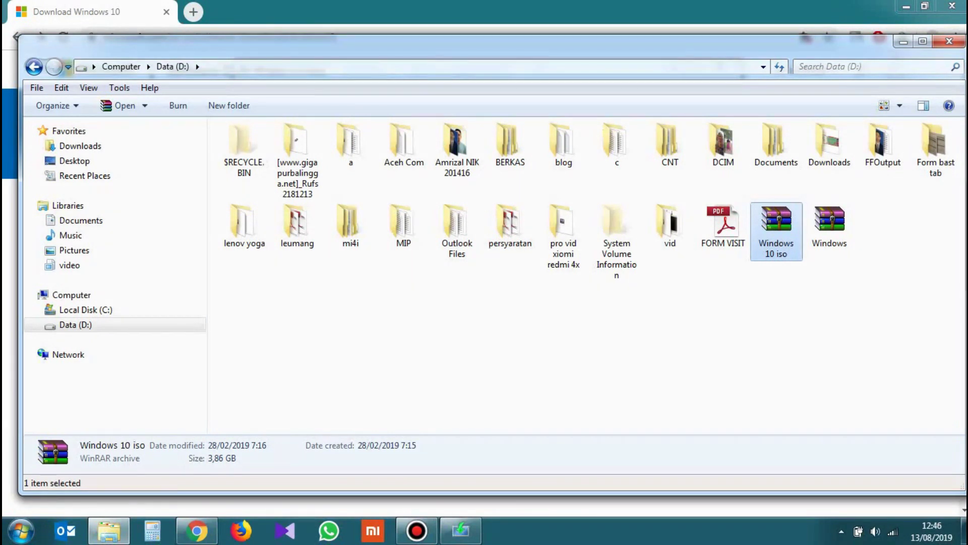
pyautogui.click(829, 227)
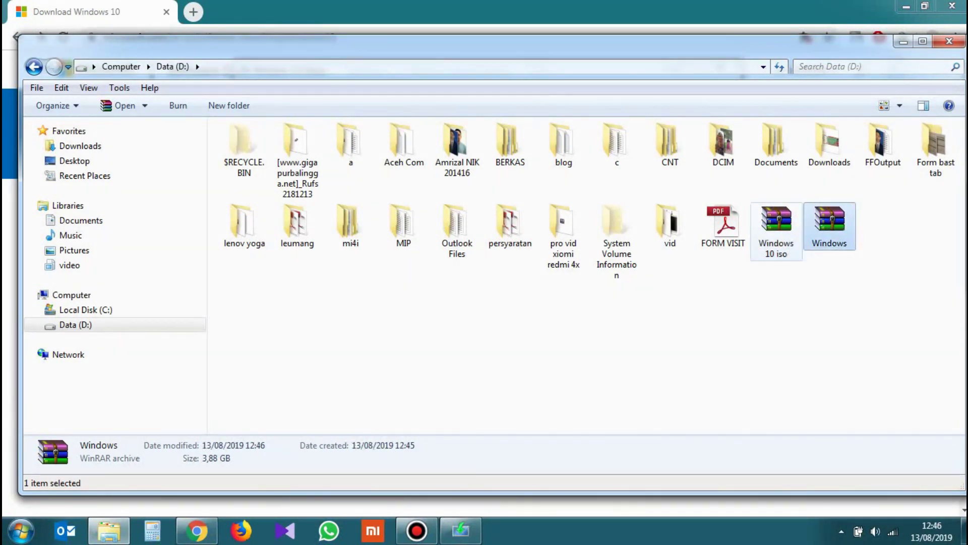
pyautogui.click(776, 227)
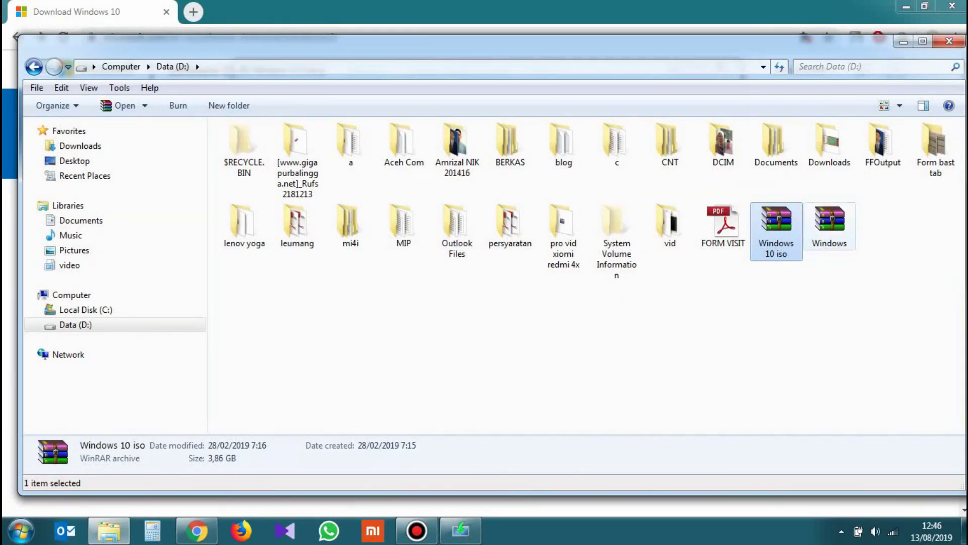
# Step: Examine the file type and size in the properties of the Windows file on Data (D:), and close them
pyautogui.rightClick(829, 225)
pyautogui.click(808, 506)
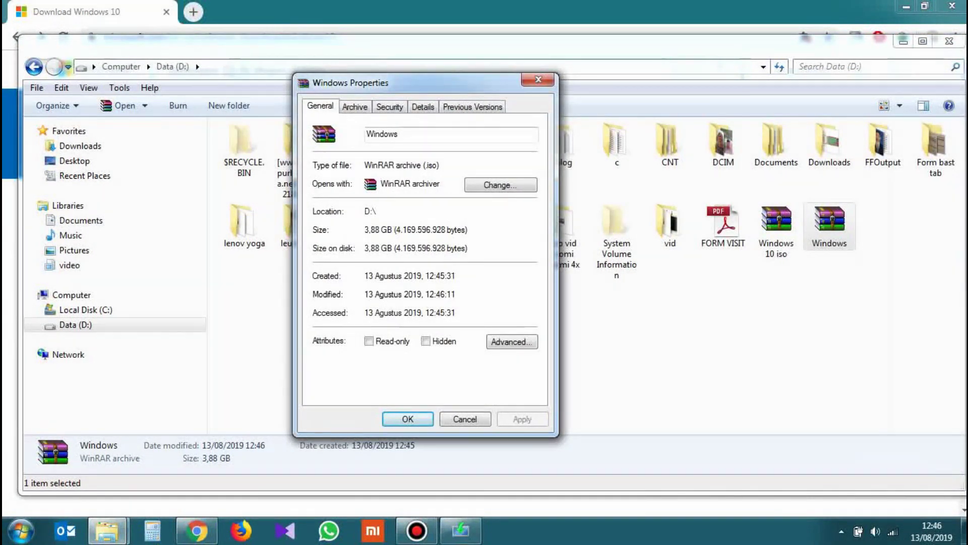
pyautogui.press('Escape')
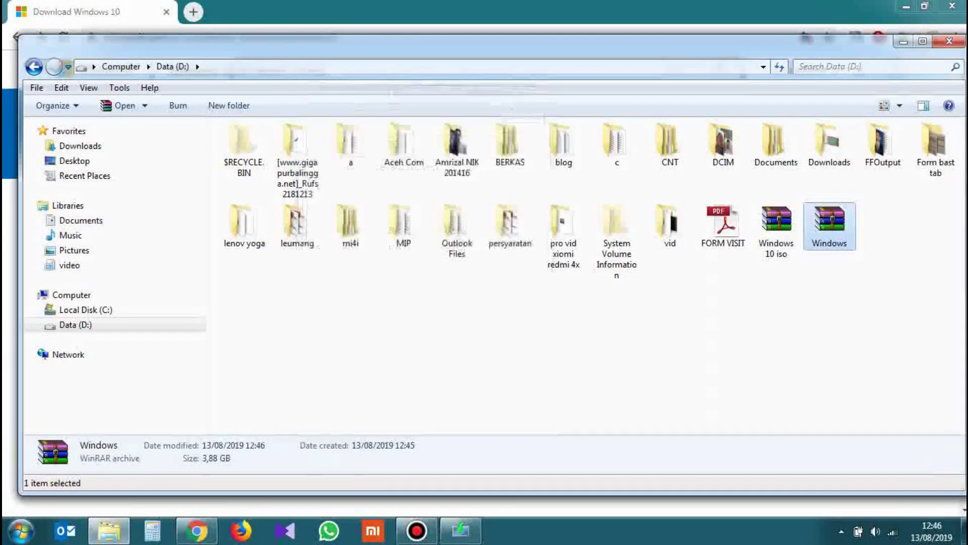
pyautogui.hotkey('shift', 'F10')
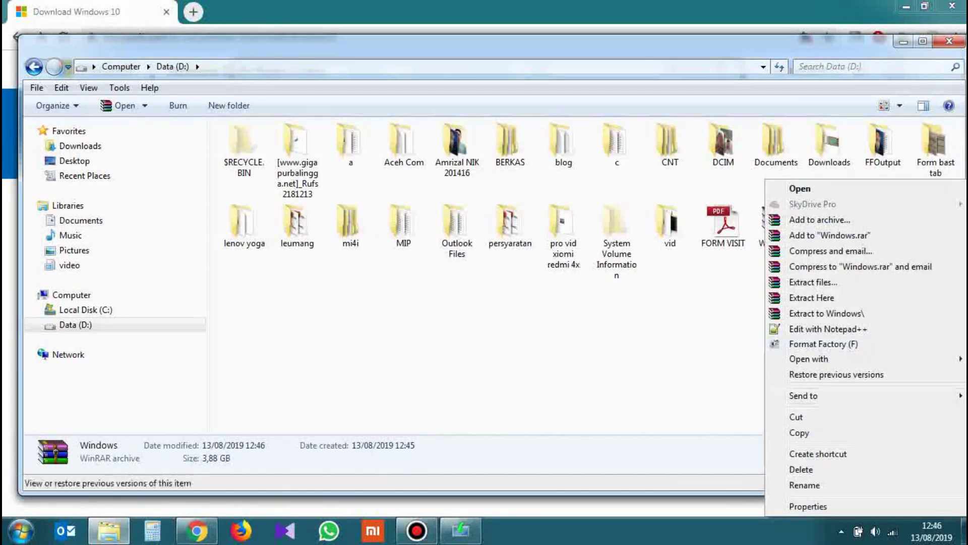
pyautogui.press('Escape')
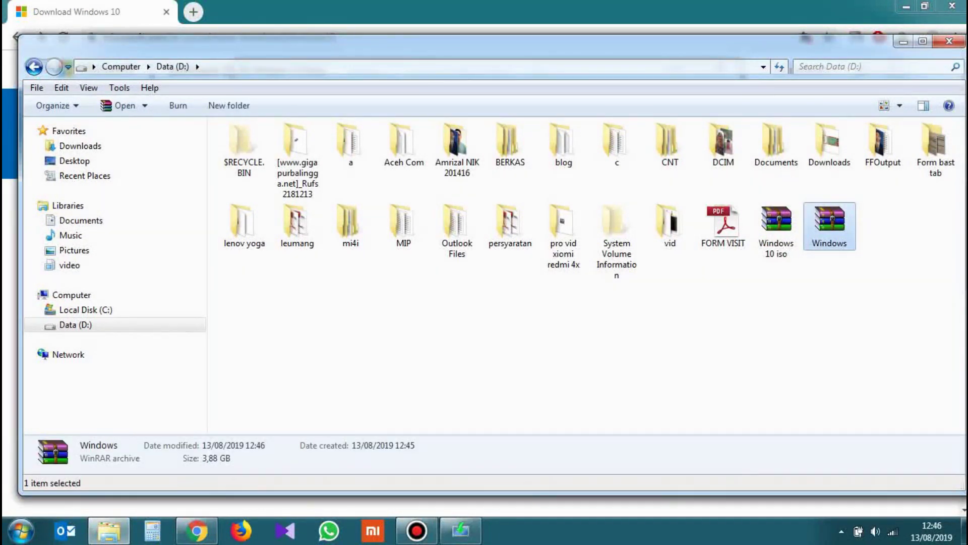
# Step: Search the computer for rufus, launch rufus-3.4p, and choose NO_LABEL (Disk 1) [16 GB] as the device
pyautogui.press('super')
pyautogui.write('r')
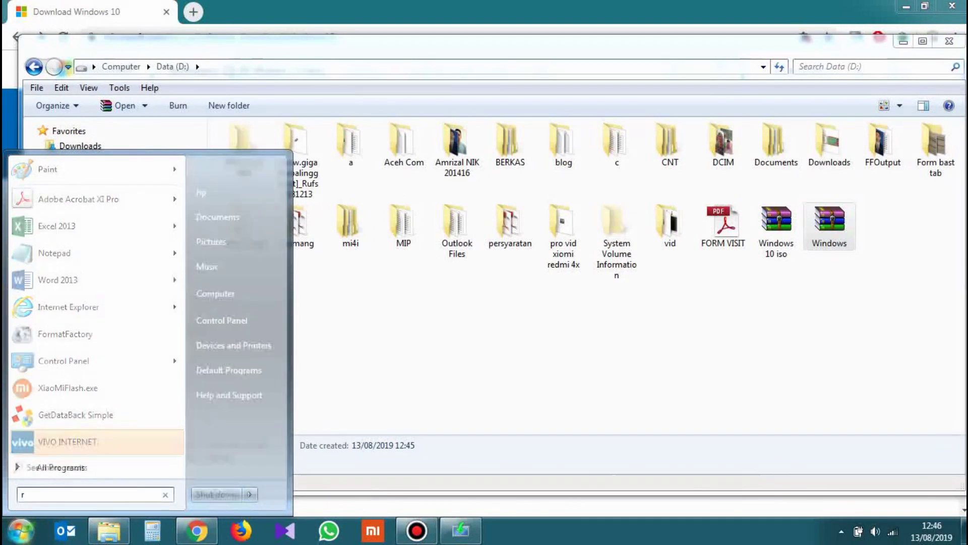
pyautogui.write('ufus')
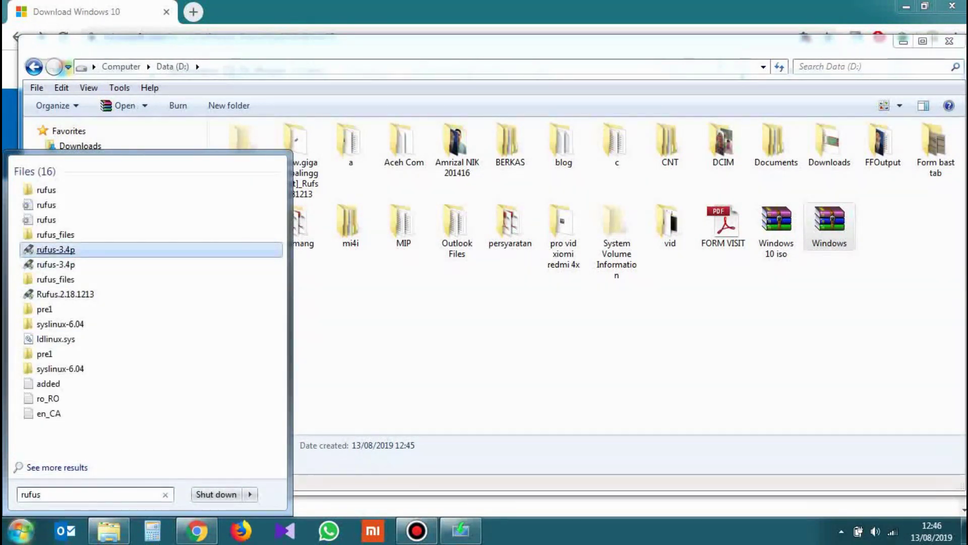
pyautogui.click(55, 249)
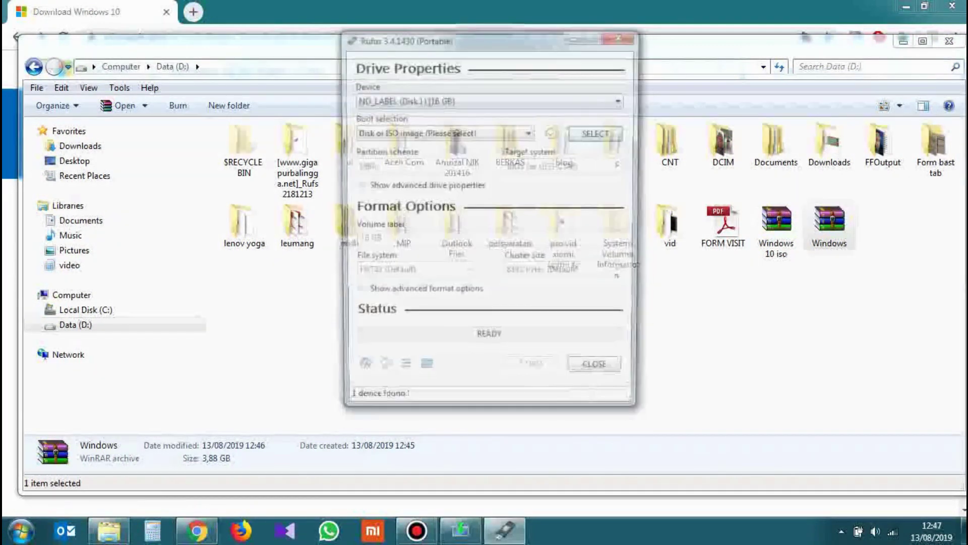
pyautogui.click(489, 99)
pyautogui.click(403, 113)
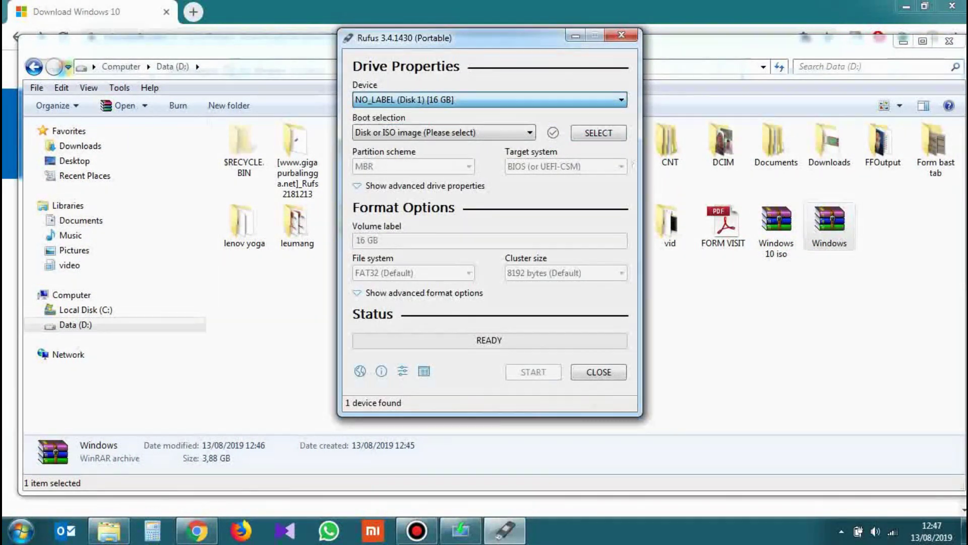
# Step: Load the Windows ISO file from Data (D:) as the boot selection in Rufus
pyautogui.click(598, 133)
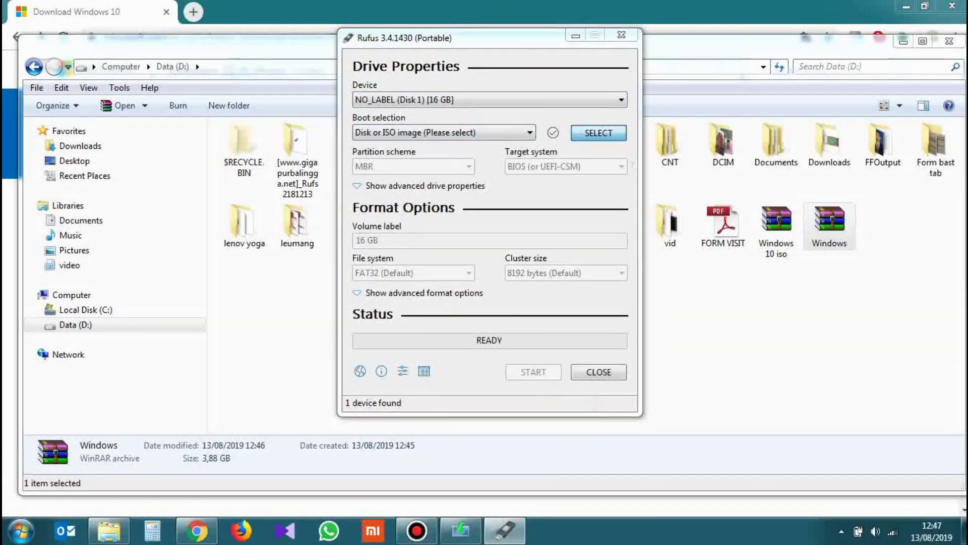
pyautogui.click(515, 347)
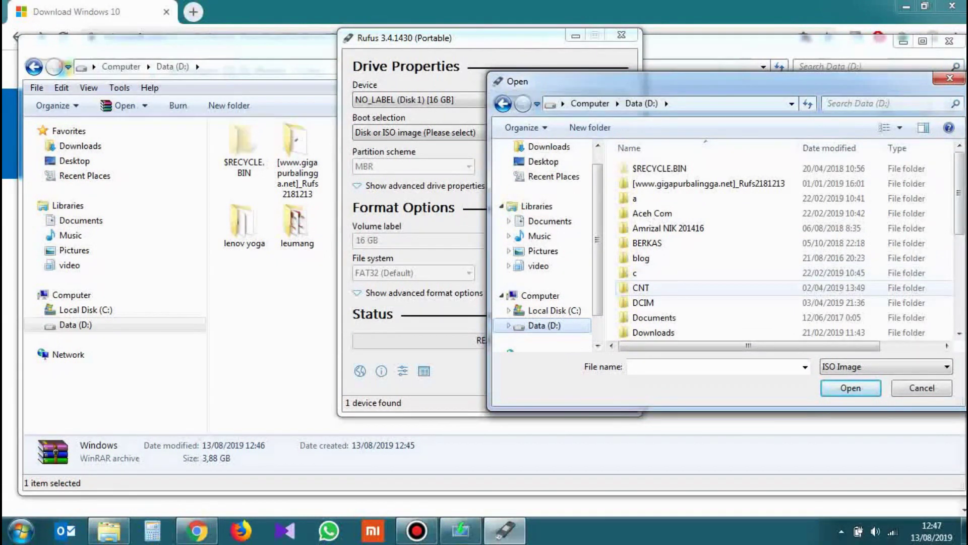
pyautogui.scroll(-4, 731, 302)
pyautogui.scroll(-1, 731, 302)
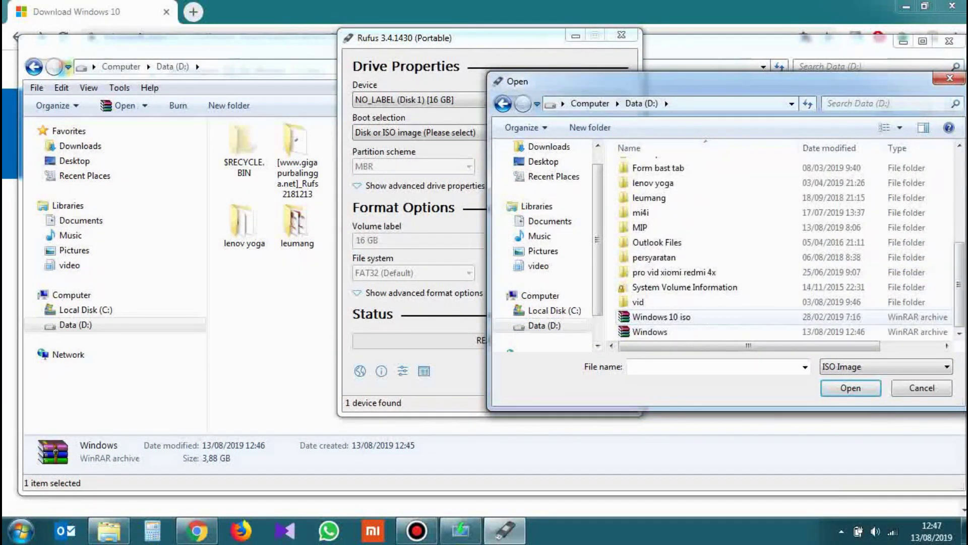
pyautogui.click(651, 331)
pyautogui.click(851, 387)
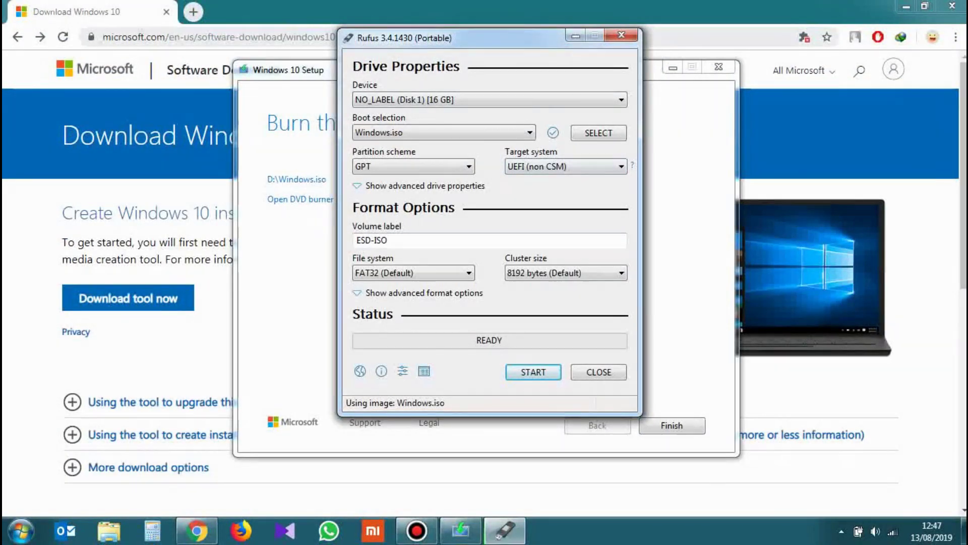
# Step: Close Rufus without writing the drive, and finish the Windows 10 Setup
pyautogui.click(621, 34)
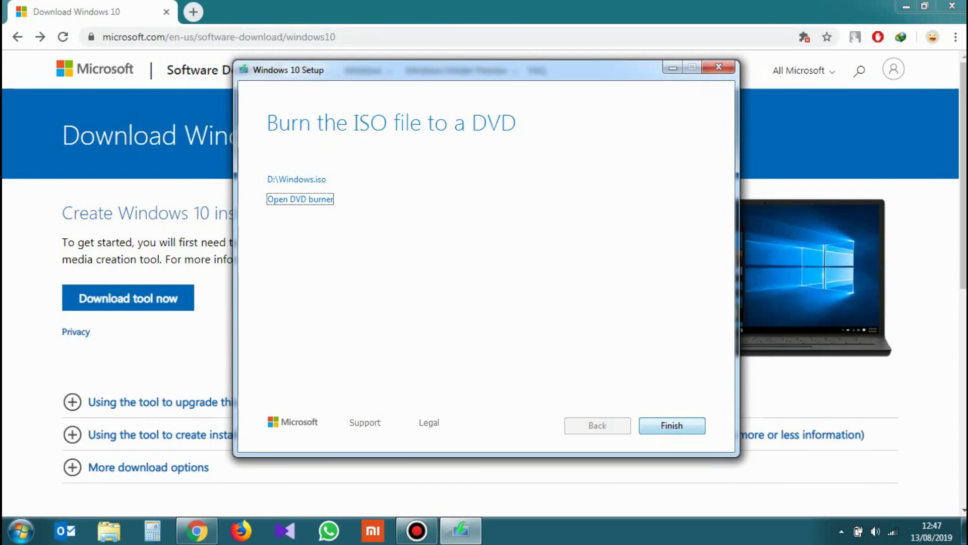
pyautogui.press('Return')
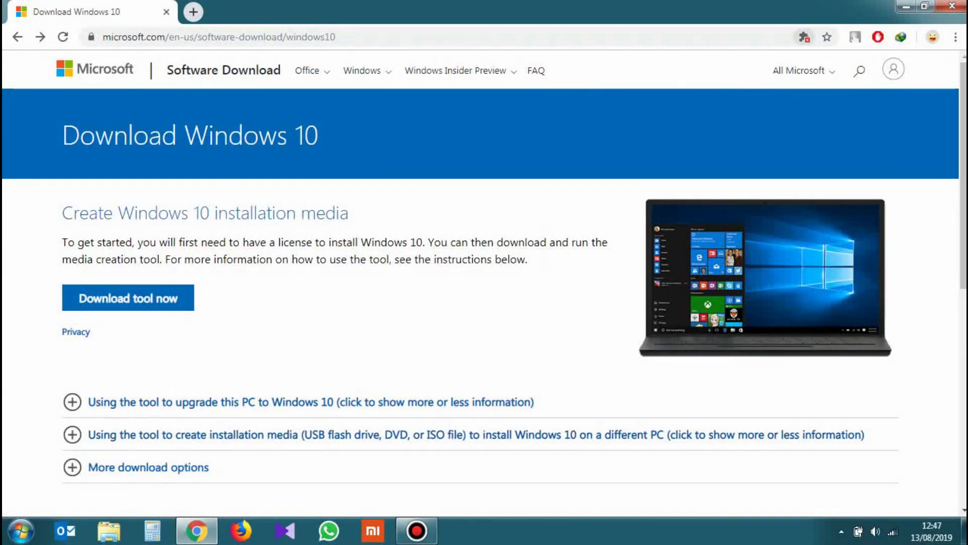
# Step: Open a new browser tab, and show and refresh the desktop
pyautogui.click(193, 11)
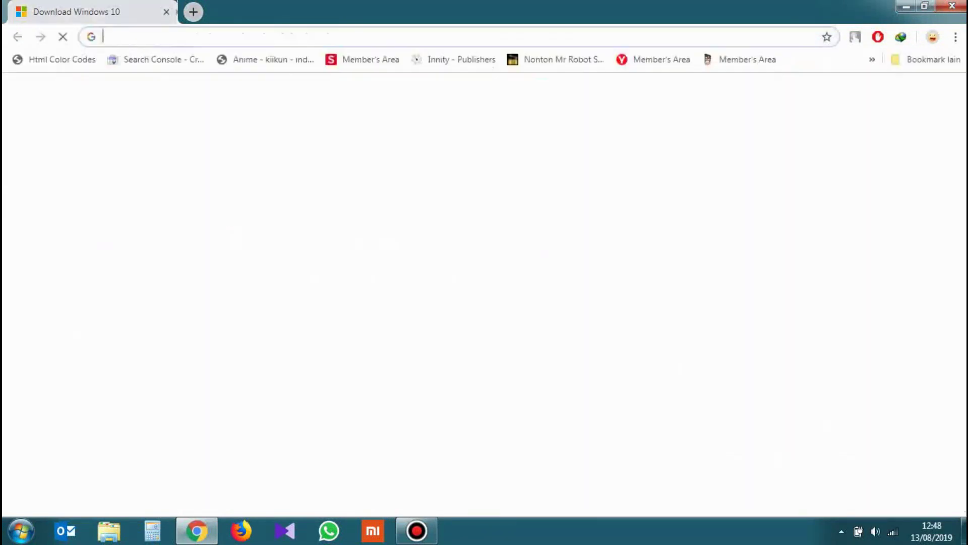
pyautogui.press('super+d')
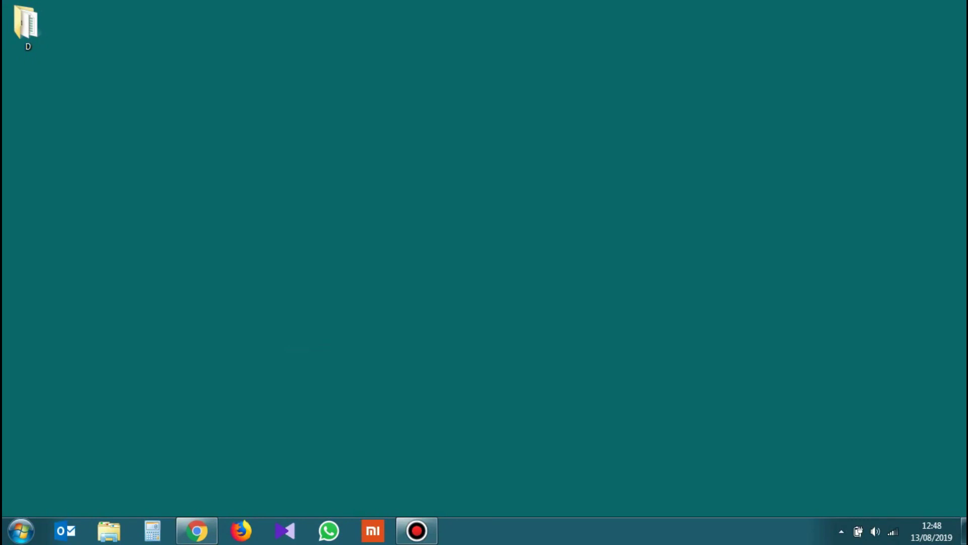
pyautogui.rightClick(508, 110)
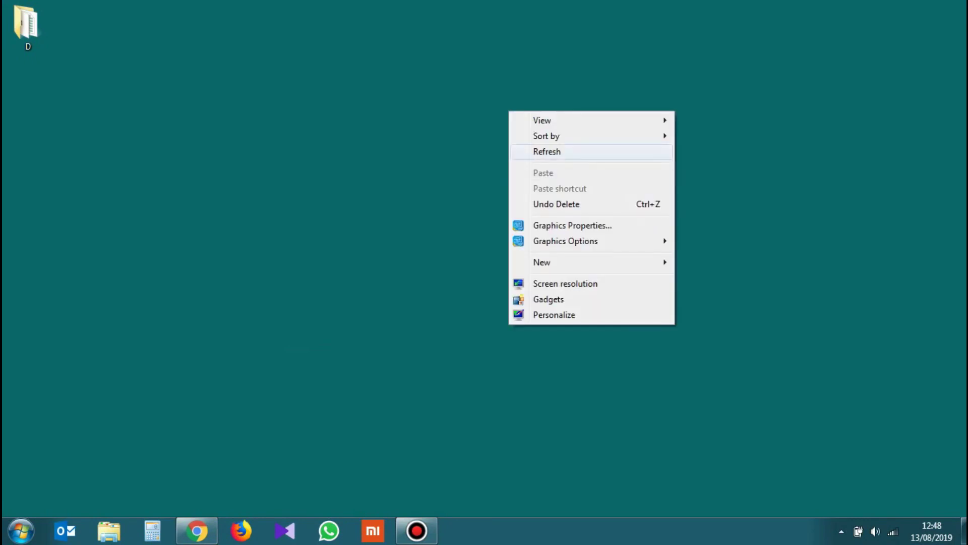
pyautogui.click(560, 152)
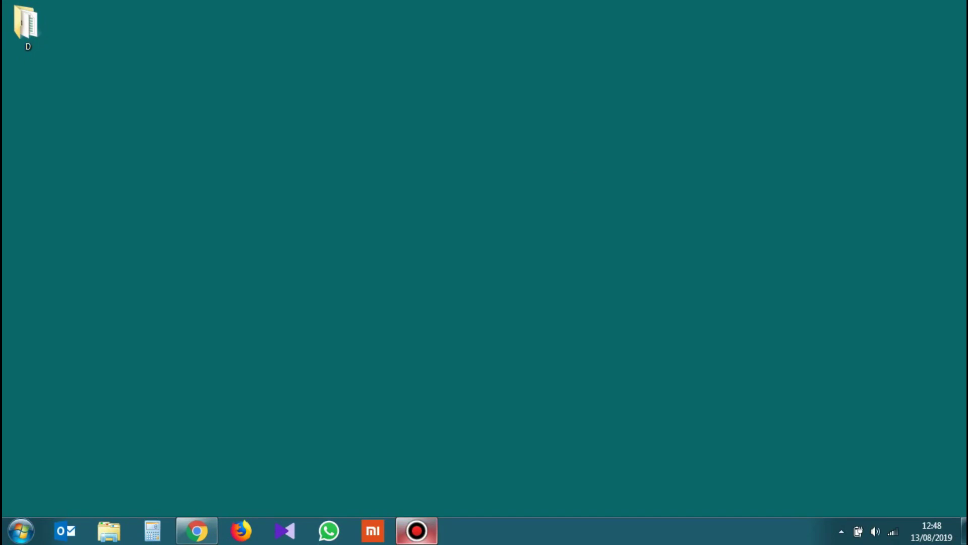
pyautogui.moveTo(416, 530)
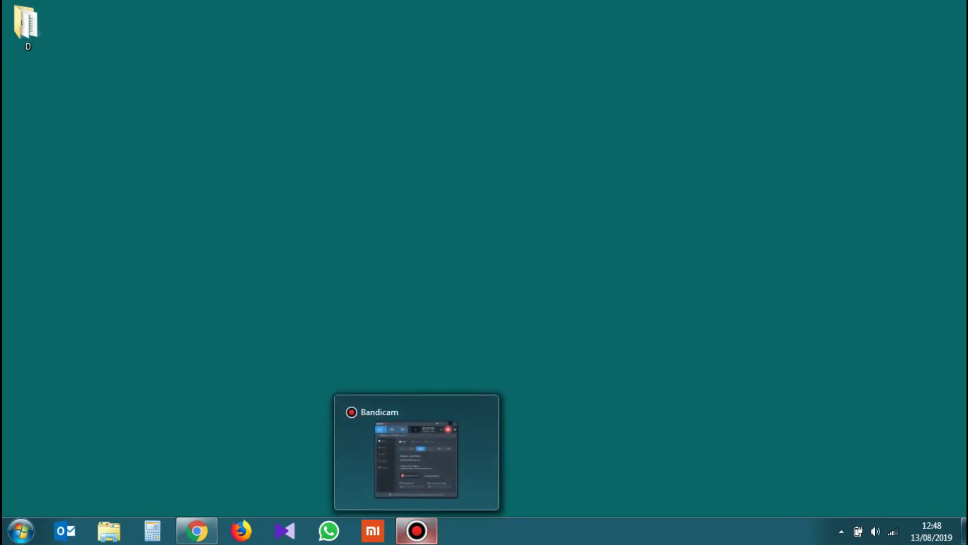